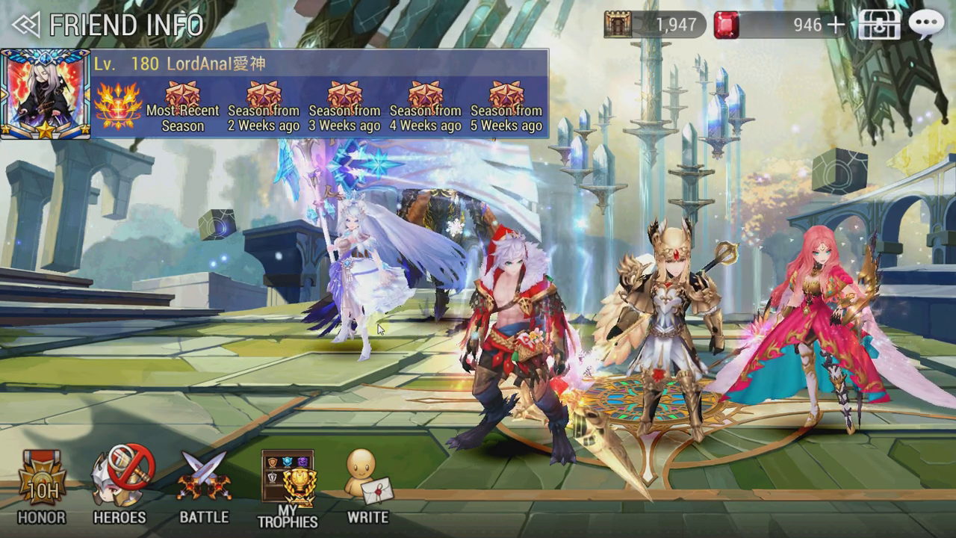
# Step: Open the arena team for the friend match and bring up the jewel inventory for Corrupted Compass Clemyth
pyautogui.click(228, 487)
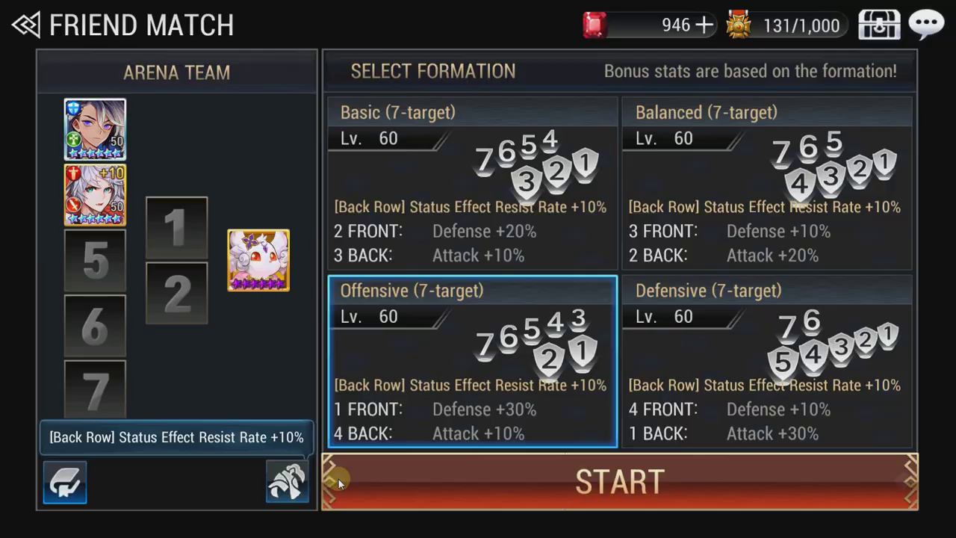
pyautogui.click(283, 478)
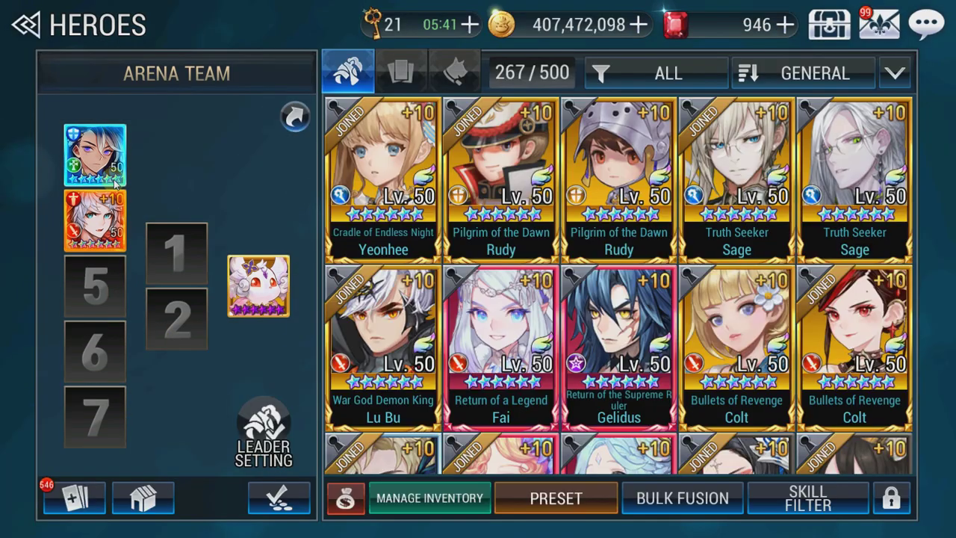
pyautogui.click(95, 154)
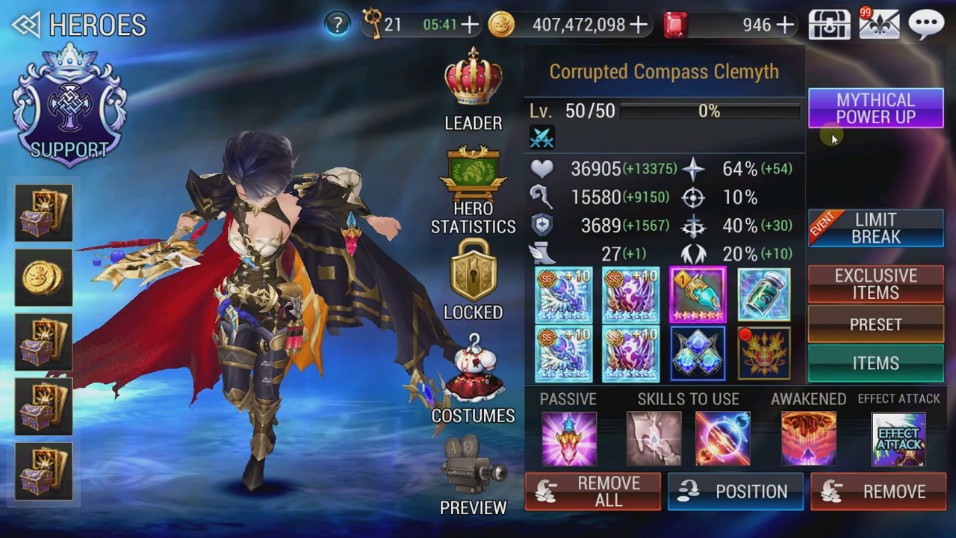
pyautogui.click(576, 285)
pyautogui.click(837, 116)
pyautogui.click(838, 281)
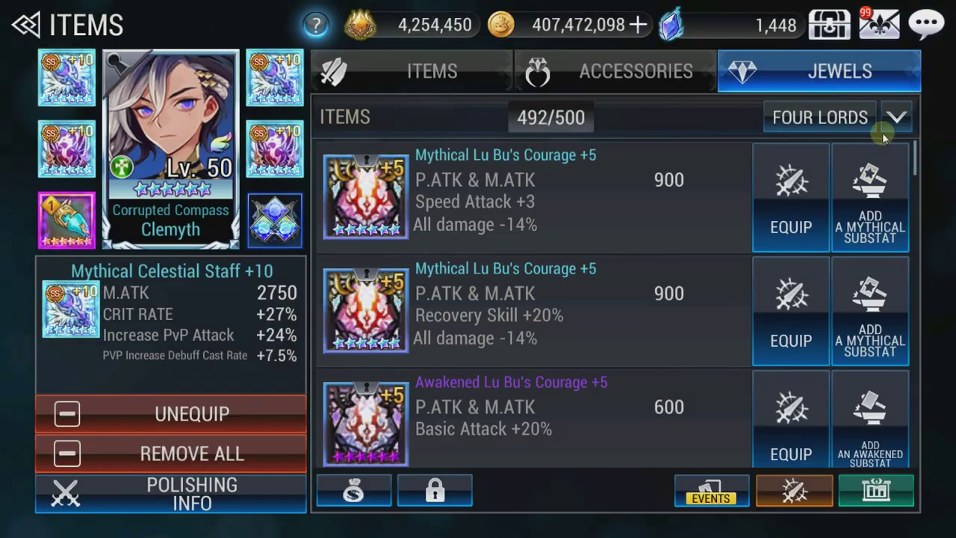
# Step: Replace Clemyth's Basic Attack +20% jewel with the Awakened Lu Bu's Courage +5 that has Recovery Skill +20%, and return to the hero list
pyautogui.click(892, 120)
pyautogui.scroll(-10, 755, 327)
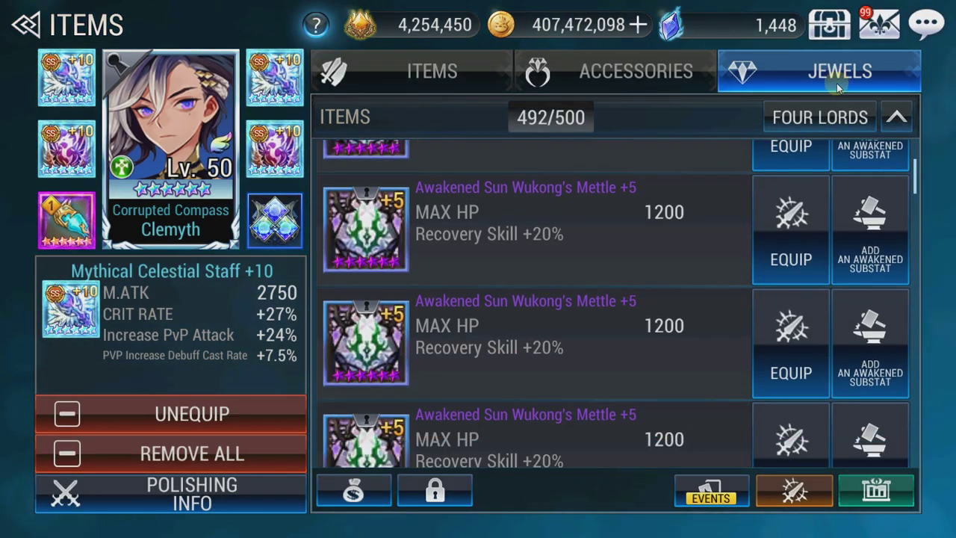
pyautogui.scroll(-3, 755, 192)
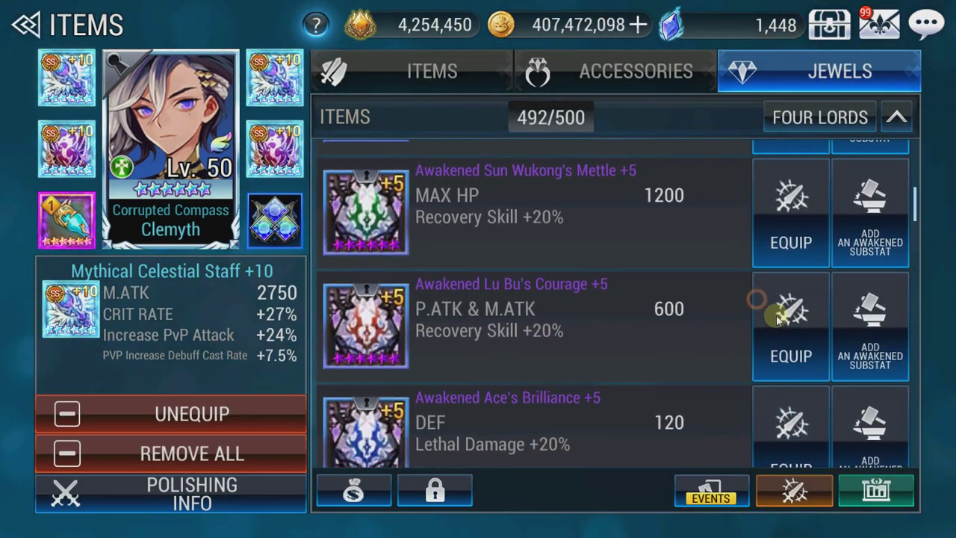
pyautogui.click(757, 301)
pyautogui.click(667, 153)
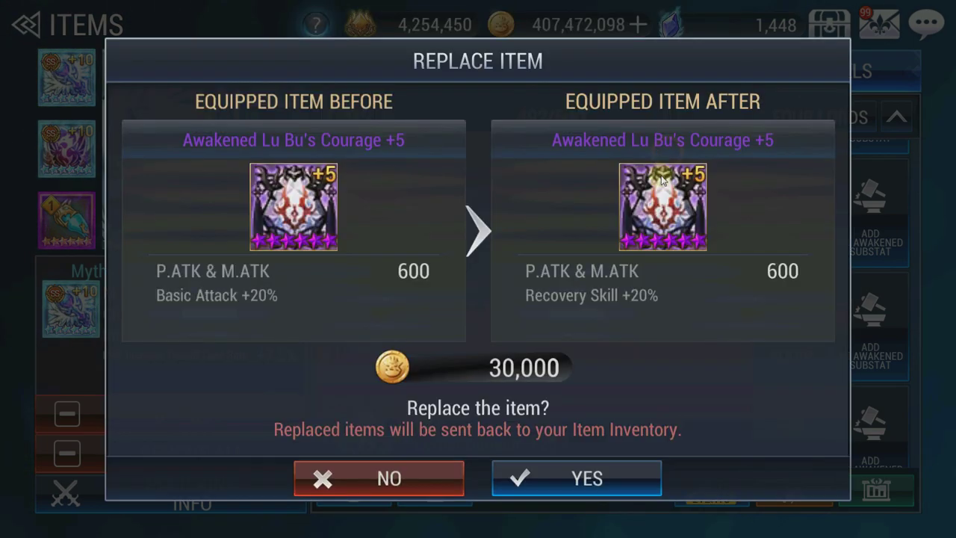
pyautogui.click(554, 484)
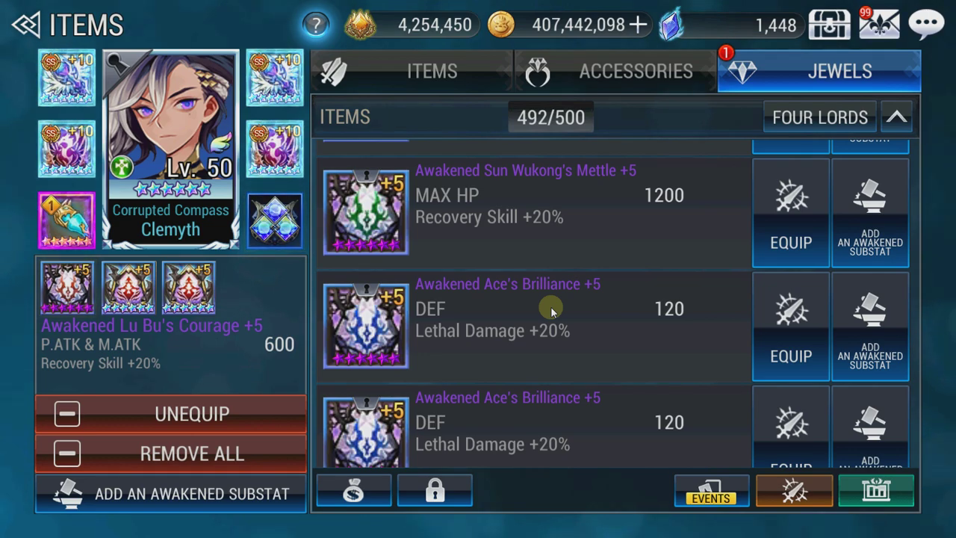
pyautogui.press('Escape')
pyautogui.press('Escape')
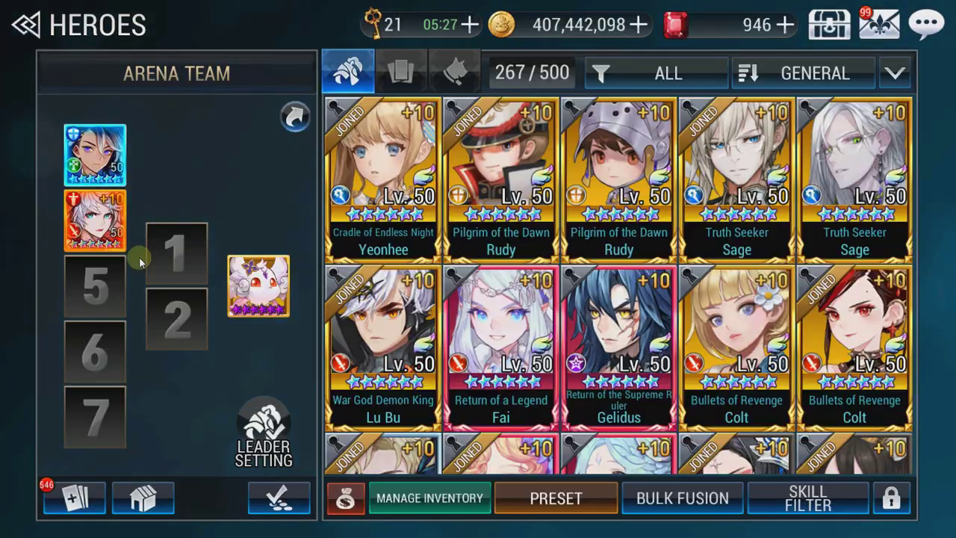
# Step: Replace Fenrir's +30% Counterattack Damage jewel with the Mythical Lu Bu's Courage +5 that has Recovery Skill +20%, and leave his hero page
pyautogui.click(686, 390)
pyautogui.click(837, 371)
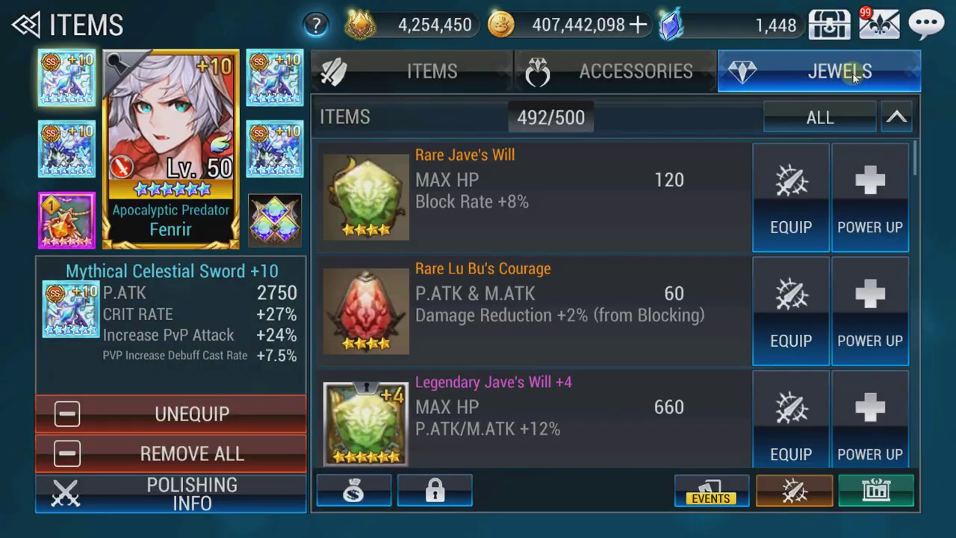
pyautogui.click(846, 114)
pyautogui.click(576, 286)
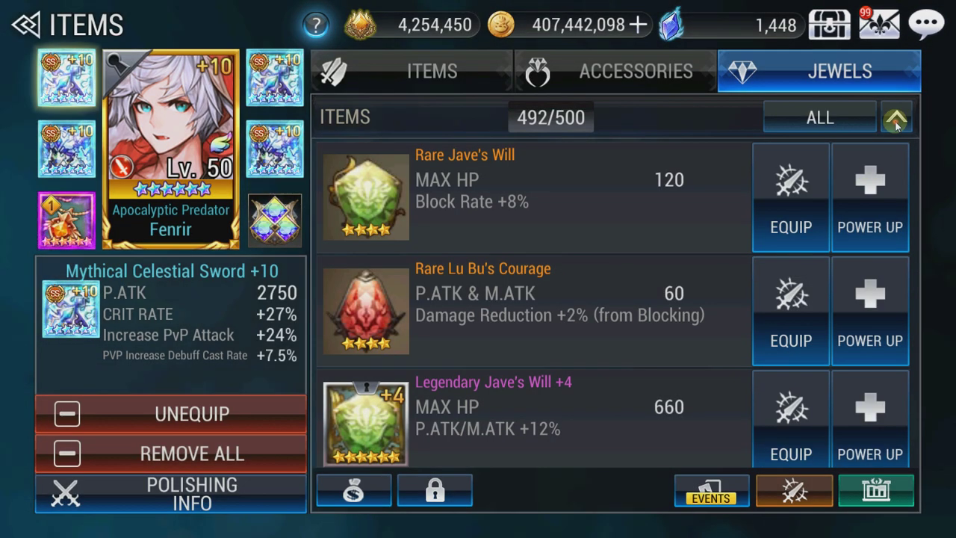
pyautogui.moveTo(700, 341); pyautogui.dragTo(748, 179)
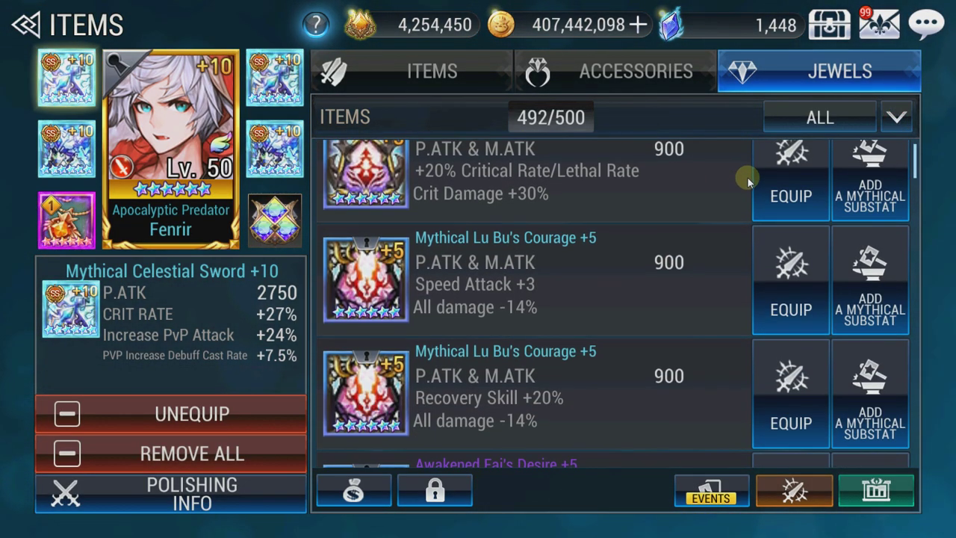
pyautogui.click(790, 305)
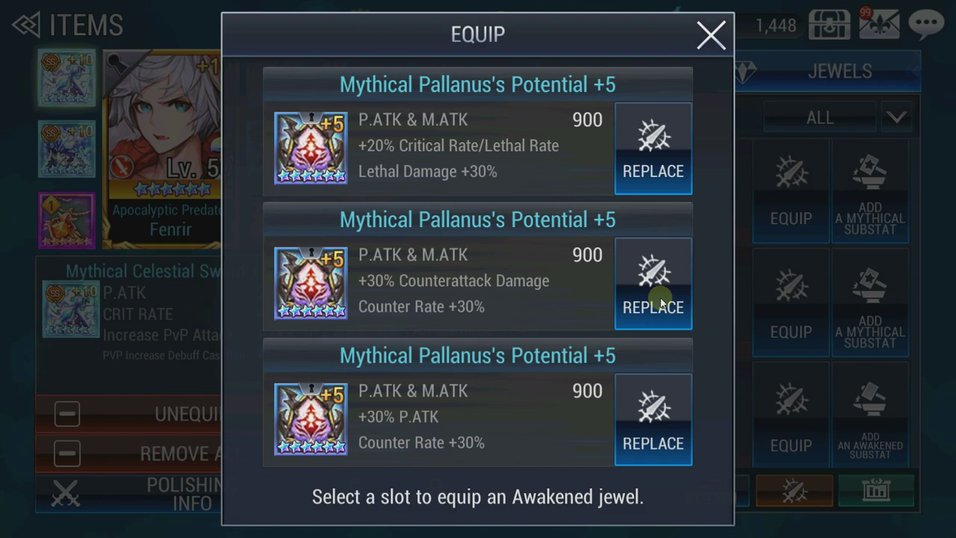
pyautogui.click(661, 300)
pyautogui.click(566, 483)
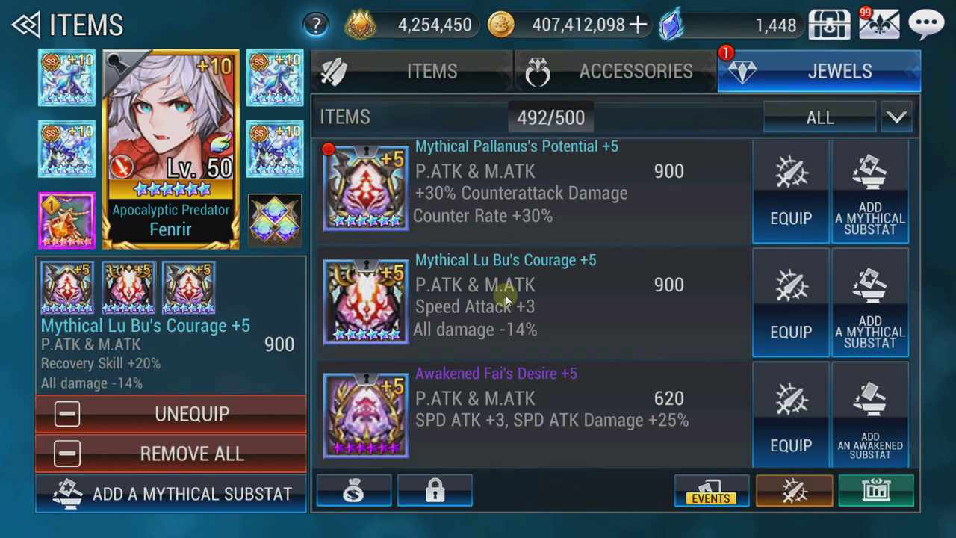
pyautogui.press('Escape')
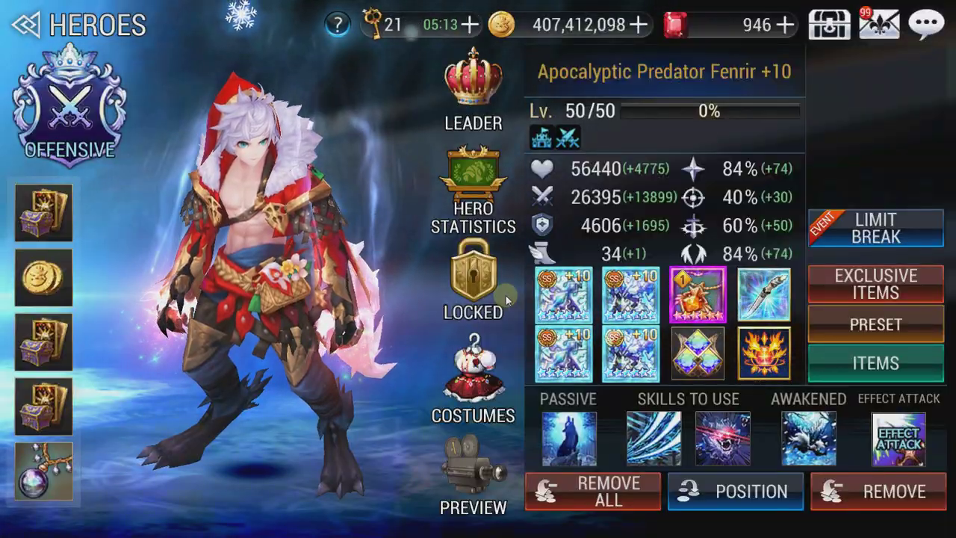
pyautogui.press('Escape')
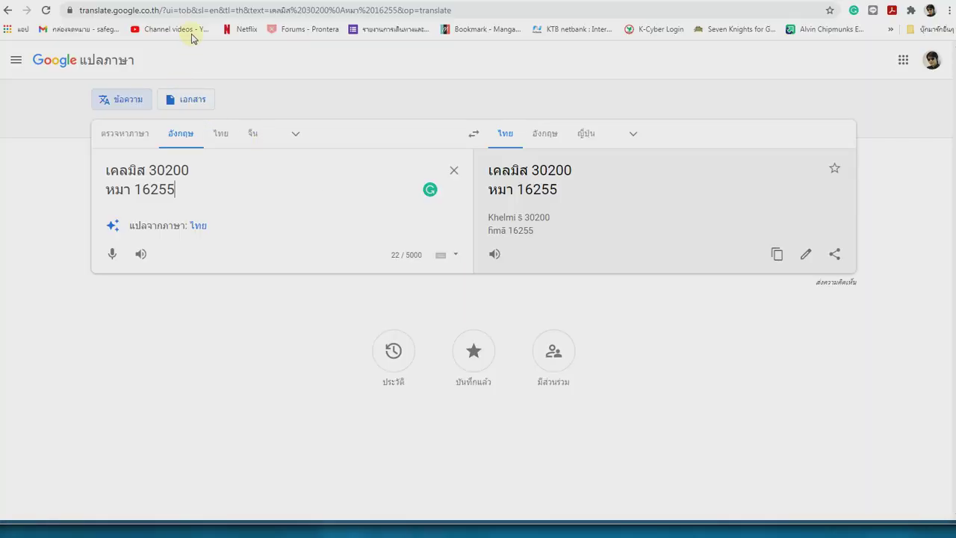
# Step: Switch to the Google Translate page in the browser and enter 16255 in the address bar
pyautogui.hotkey('ctrl', 'l')
pyautogui.write('162')
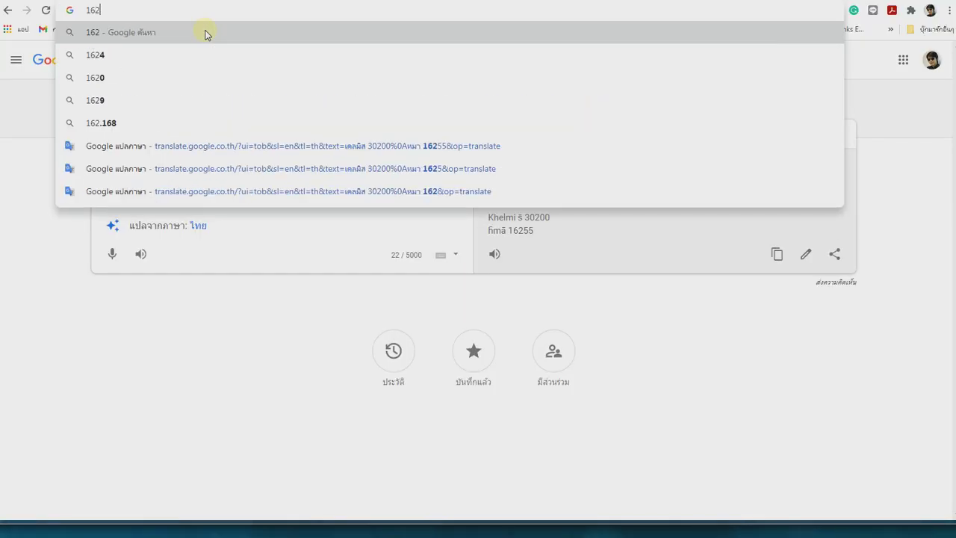
pyautogui.write('55')
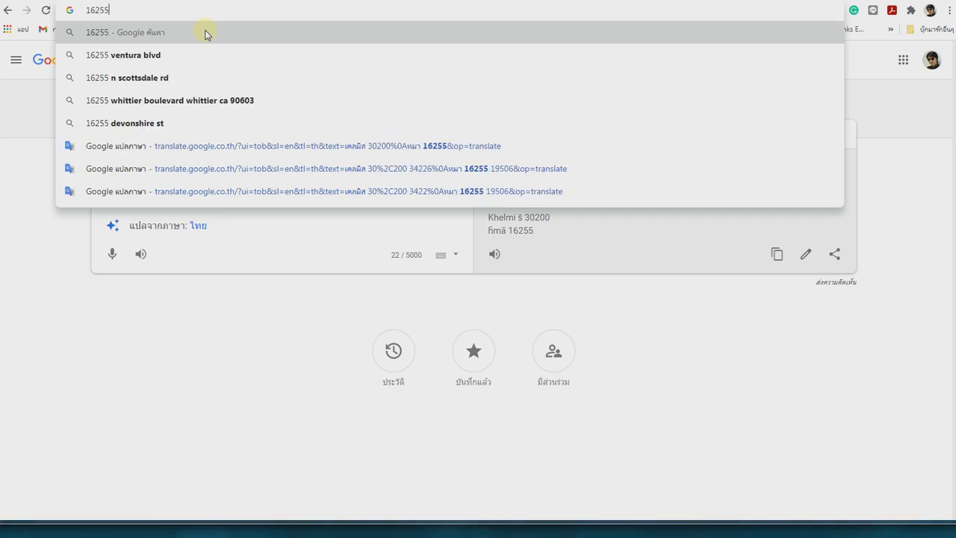
pyautogui.hotkey('ctrl', 'a')
pyautogui.press('End')
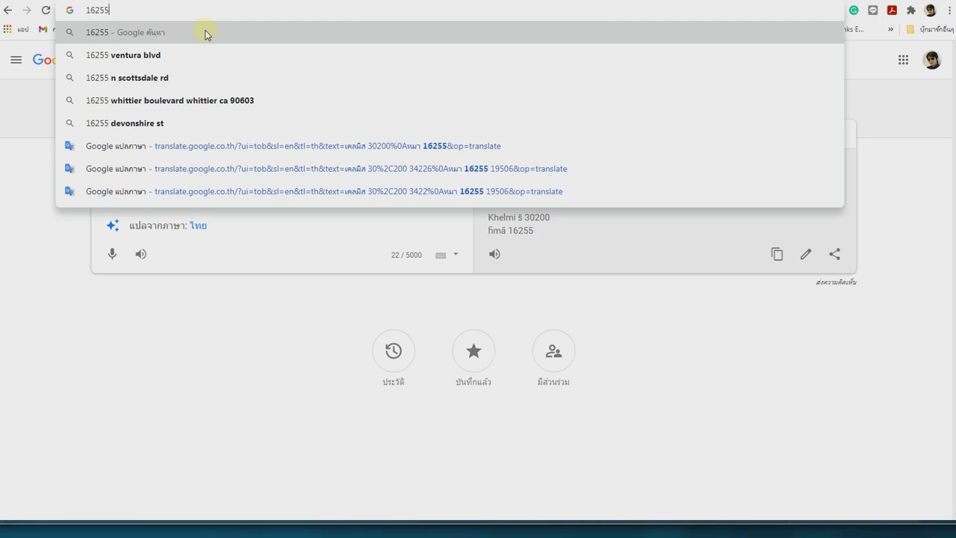
# Step: Calculate 100+20 in the browser's address bar and clear the expression
pyautogui.write('100+50')
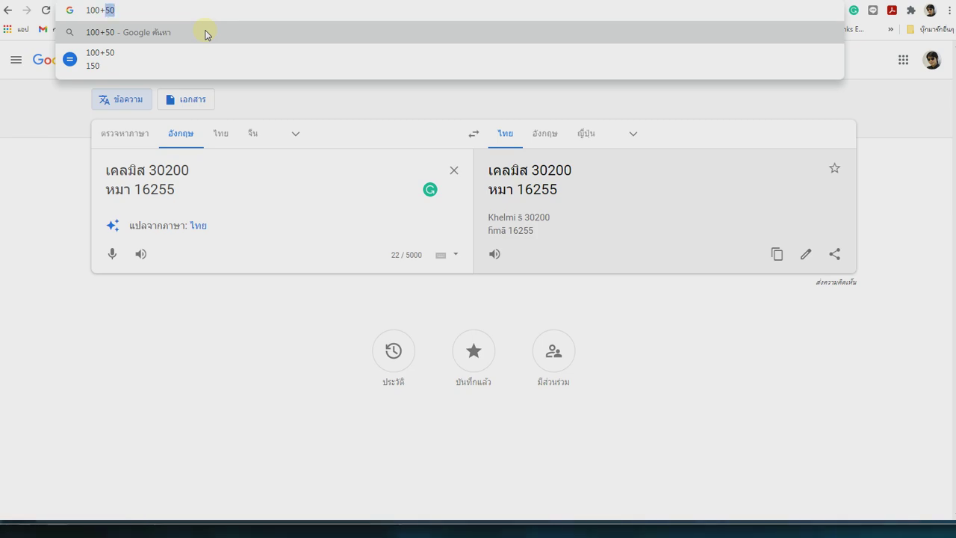
pyautogui.press('BackSpace')
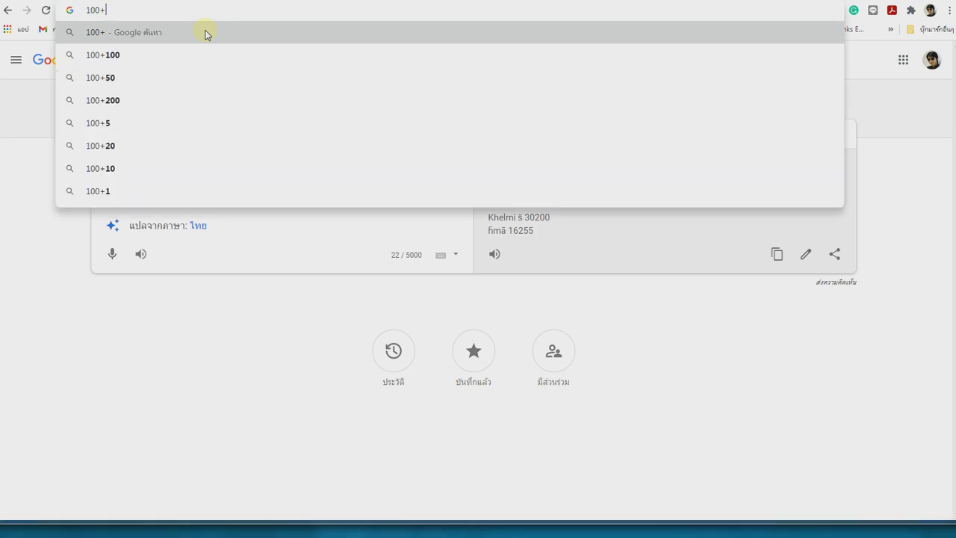
pyautogui.write('20')
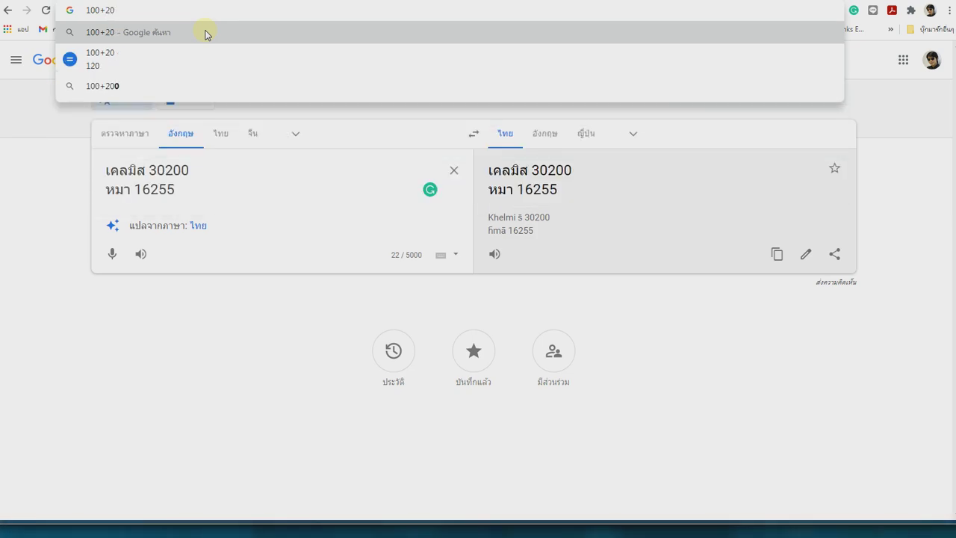
pyautogui.press('BackSpace')
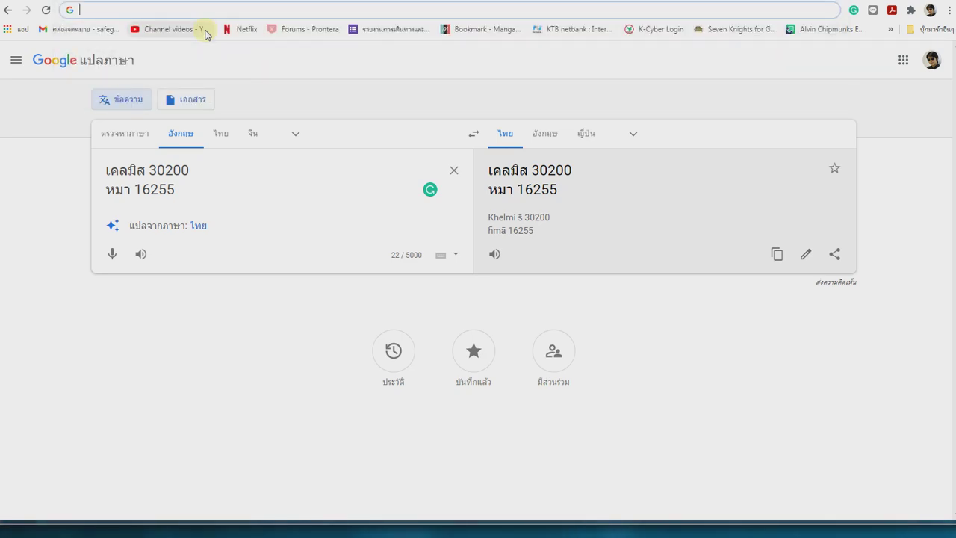
# Step: Calculate 16255*120% in the address bar and change the expression to 16255+120%
pyautogui.write('1625')
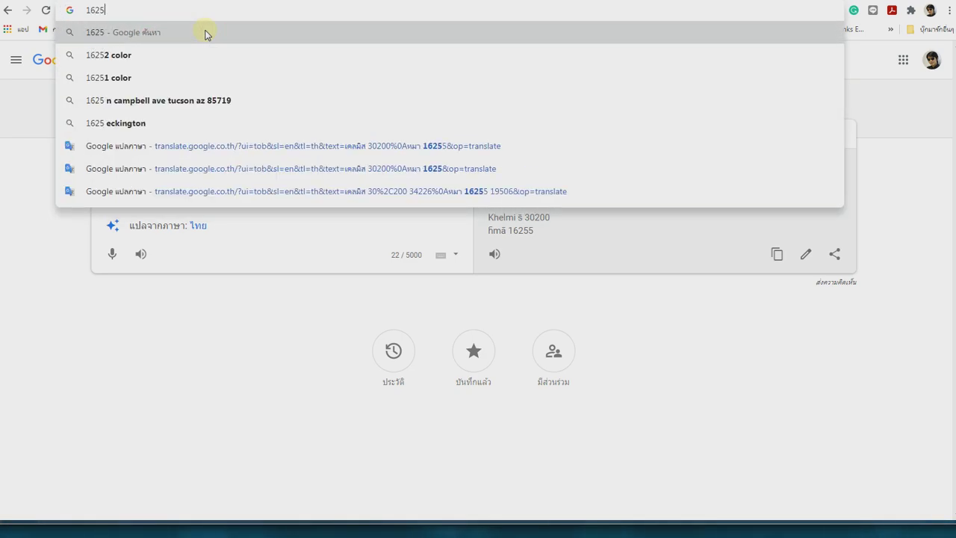
pyautogui.write('5+120%')
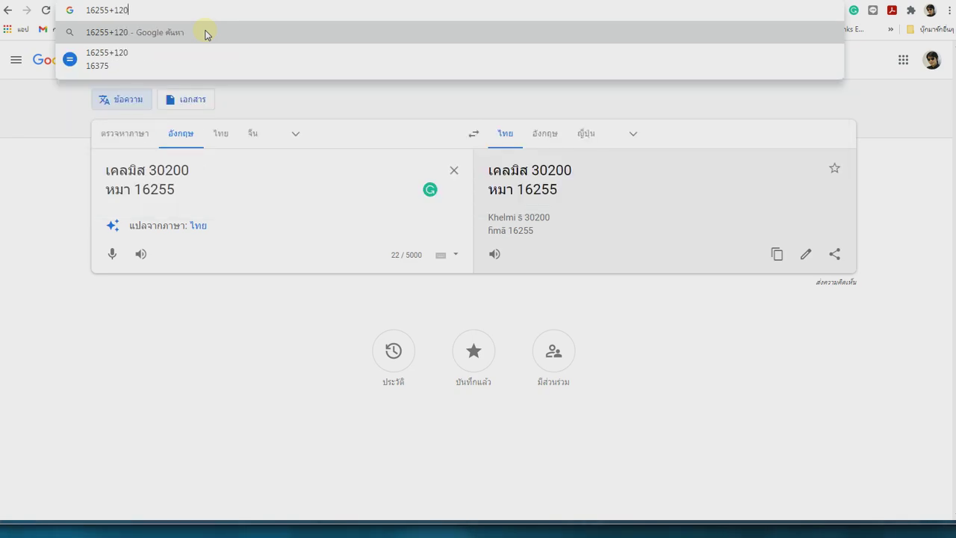
pyautogui.press('Left')
pyautogui.press('Left')
pyautogui.press('Left')
pyautogui.press('Left')
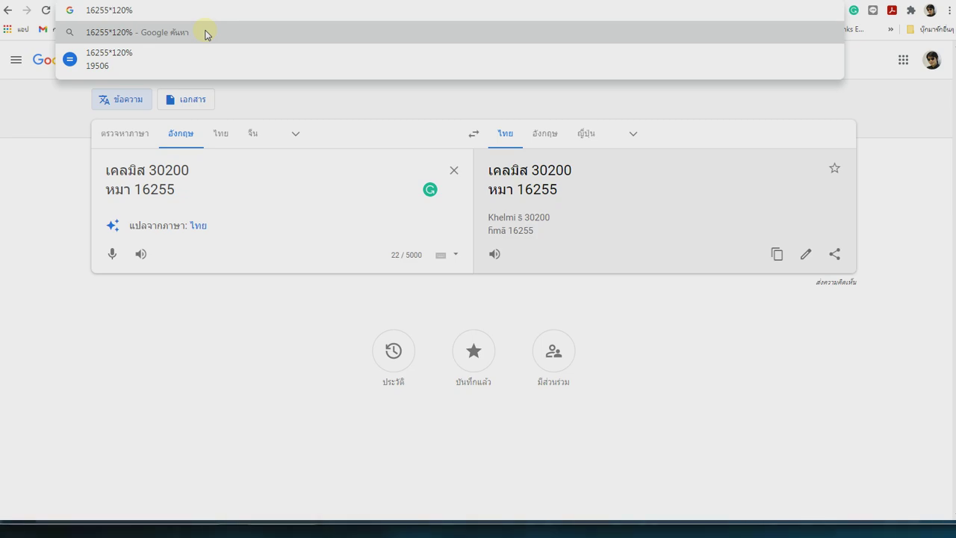
pyautogui.hotkey('shift', 'Left')
pyautogui.write('+')
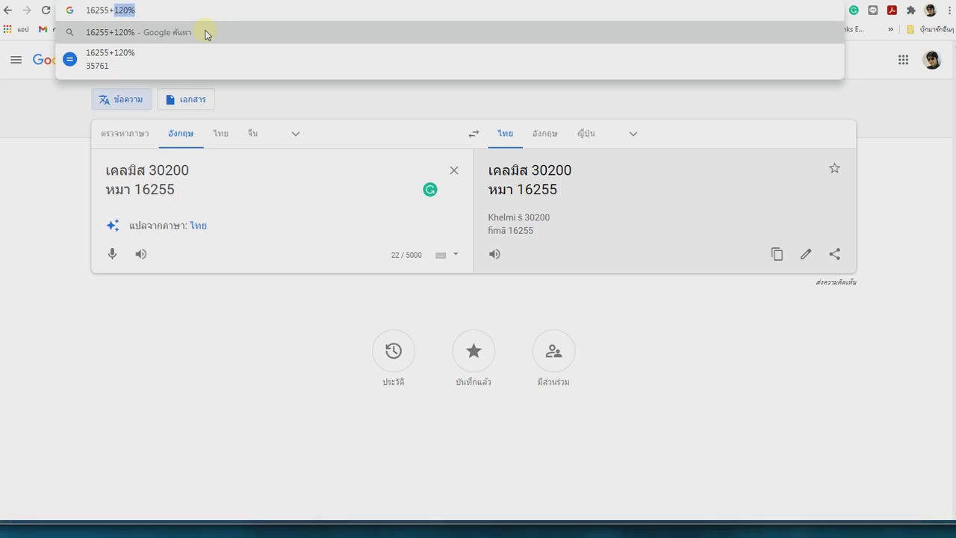
# Step: Try 16255+2.2 as the calculation and change it back to 16255+120%
pyautogui.write('2.2')
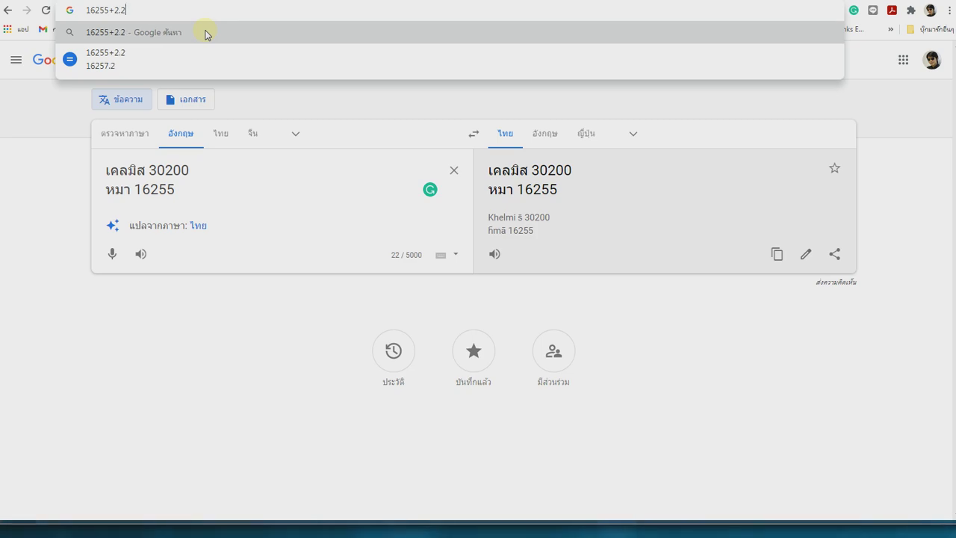
pyautogui.hotkey('shift', 'Left')
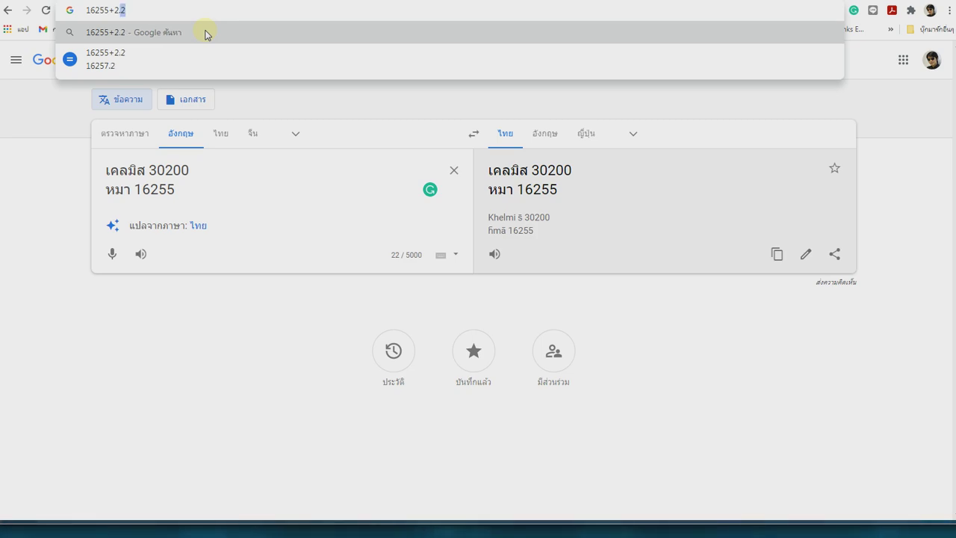
pyautogui.hotkey('shift', 'Left')
pyautogui.hotkey('shift', 'Left')
pyautogui.hotkey('shift', 'Left')
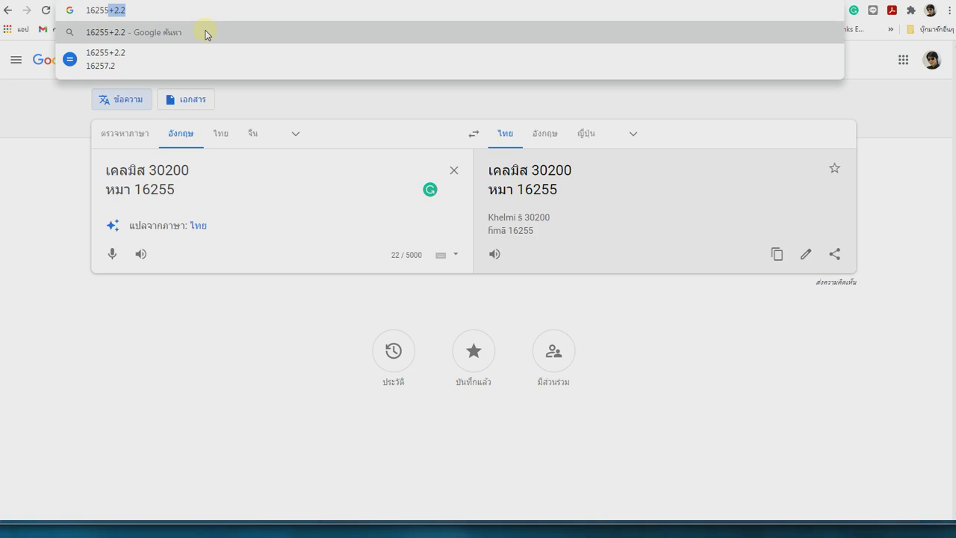
pyautogui.write('+120')
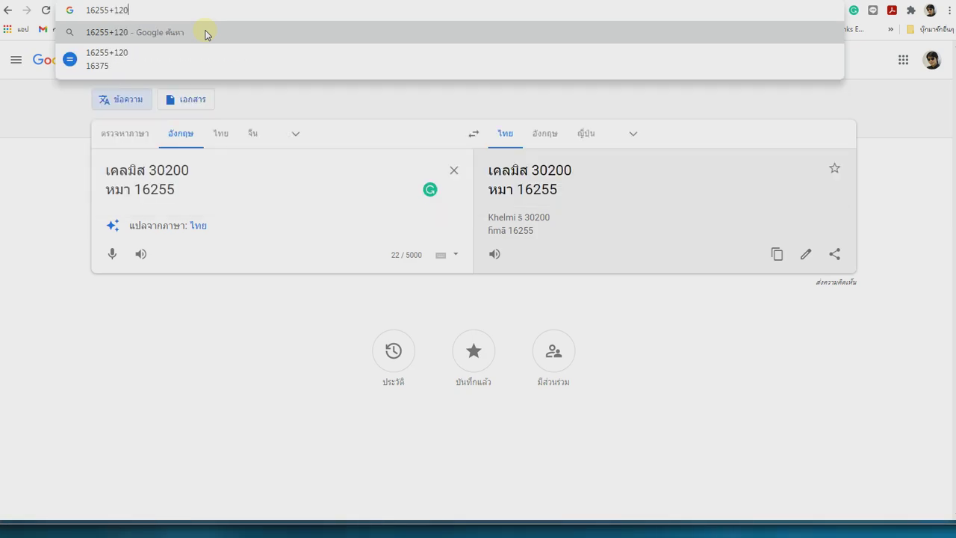
pyautogui.write('%')
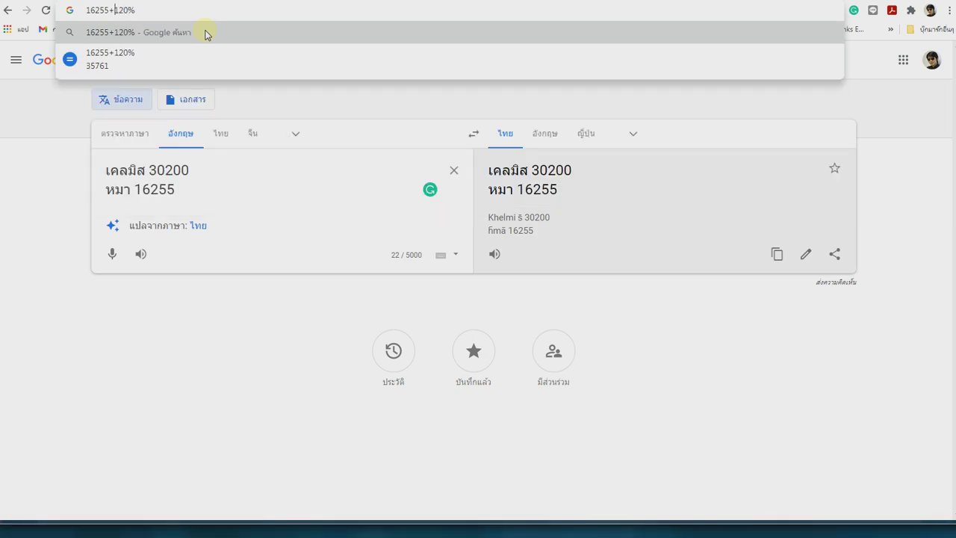
# Step: Calculate 16255*2.2 in the address bar and change the expression back to 16255+120%
pyautogui.write('*')
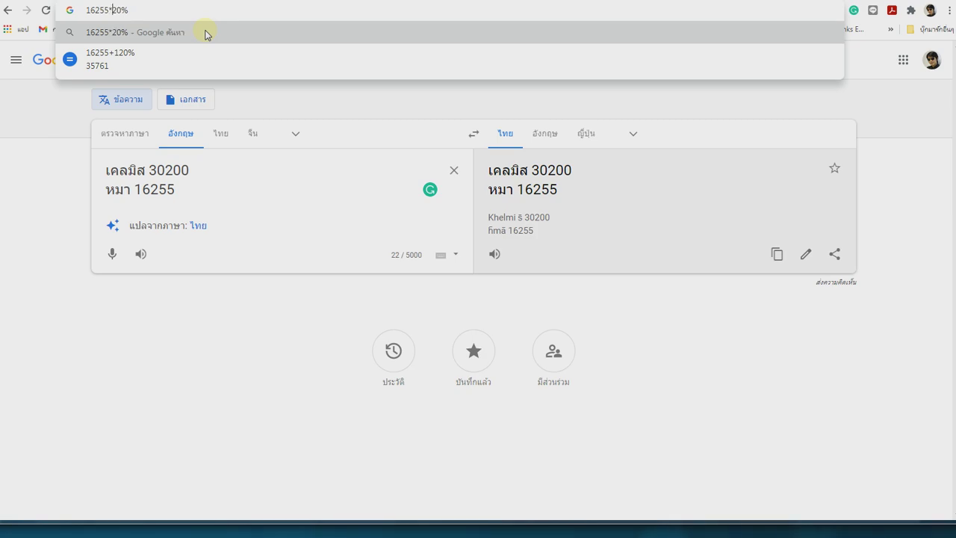
pyautogui.write('2')
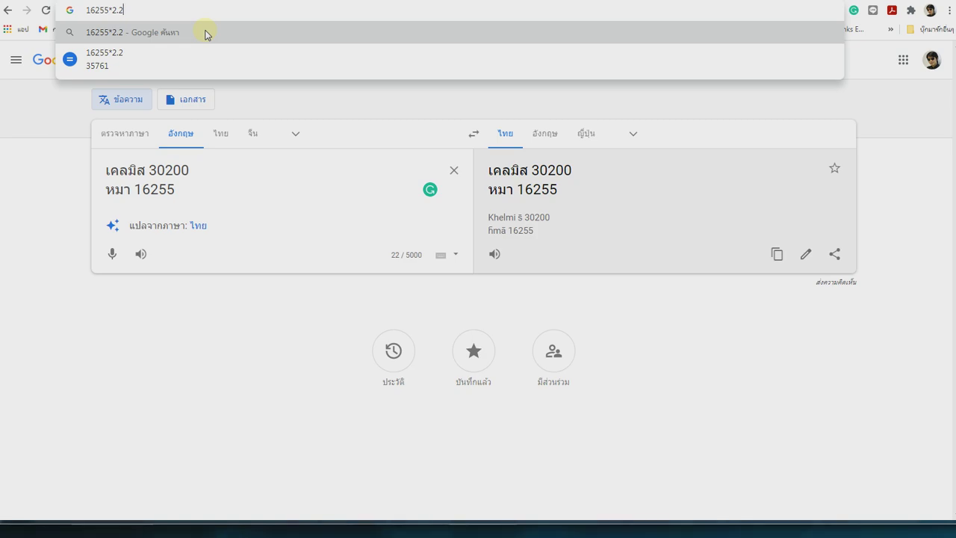
pyautogui.hotkey('shift', 'Left')
pyautogui.hotkey('shift', 'Left')
pyautogui.hotkey('shift', 'Left')
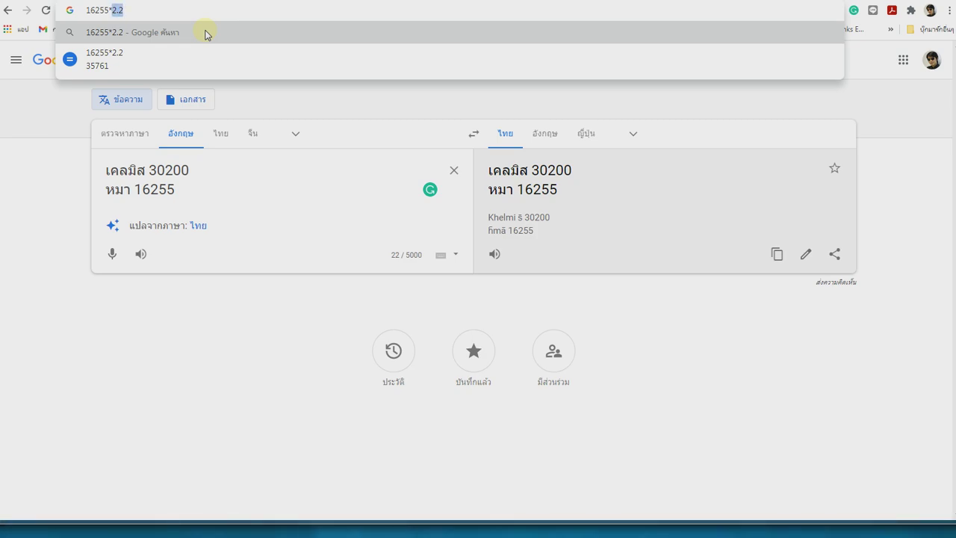
pyautogui.press('BackSpace')
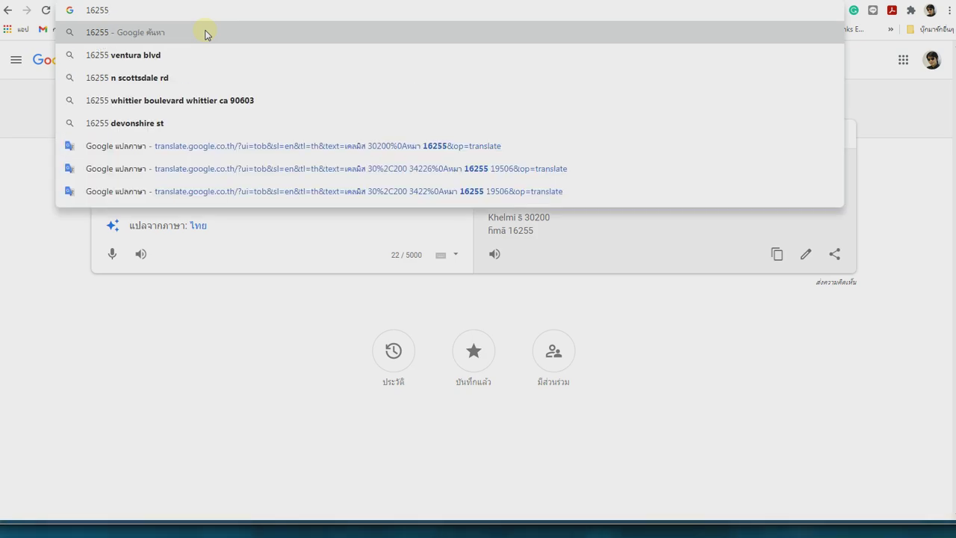
pyautogui.write('+120%')
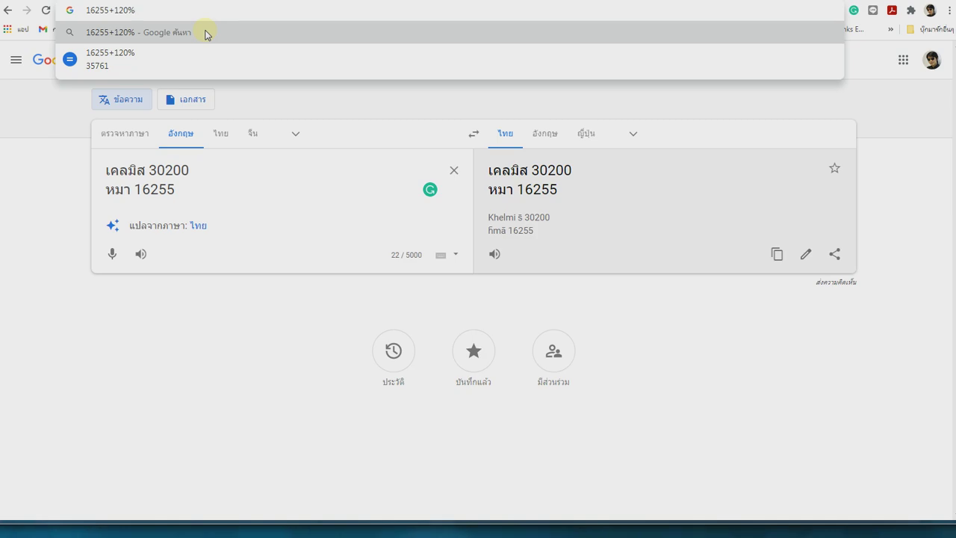
# Step: Replace the +120% part of the expression so the calculation is 16255*1.2
pyautogui.press('Left')
pyautogui.press('Left')
pyautogui.press('Left')
pyautogui.press('Left')
pyautogui.press('Left')
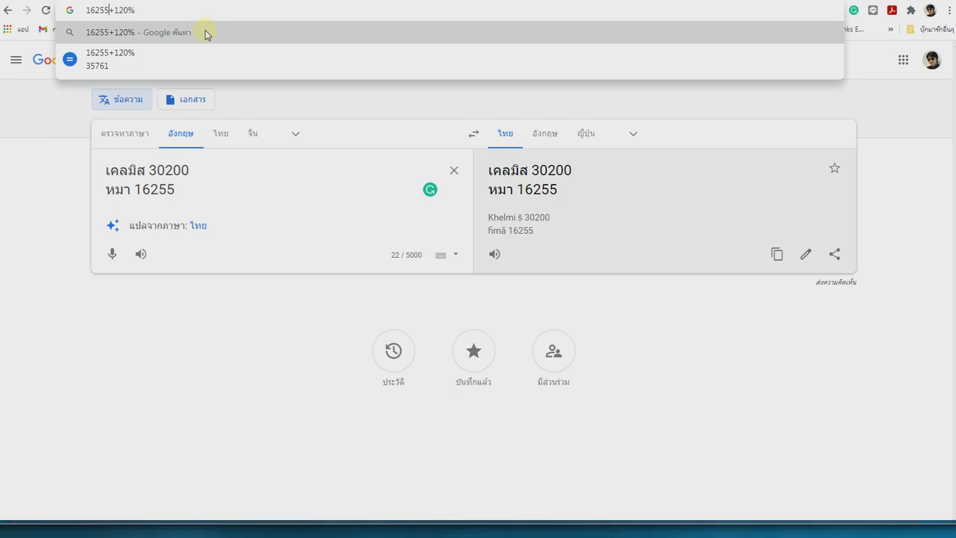
pyautogui.hotkey('shift', 'End')
pyautogui.press('BackSpace')
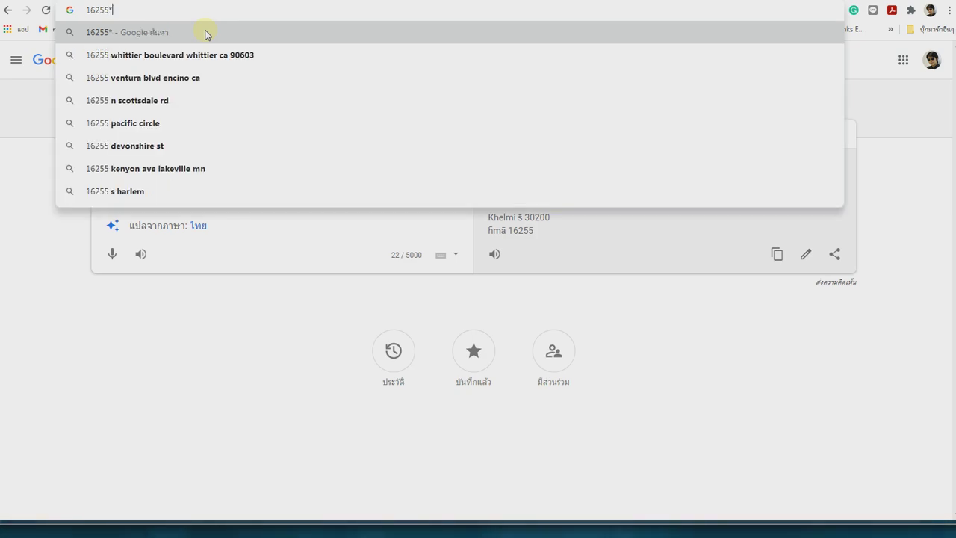
pyautogui.write('*1.2')
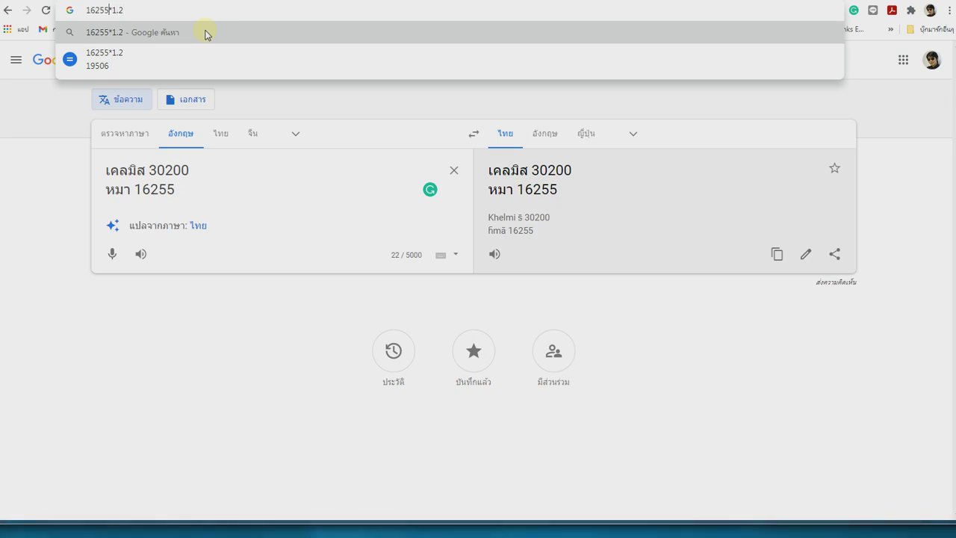
# Step: Replace the *1.2 multiplier with +120% to calculate 16255+120%
pyautogui.hotkey('shift', 'Left')
pyautogui.hotkey('shift', 'Left')
pyautogui.hotkey('shift', 'Left')
pyautogui.hotkey('shift', 'Left')
pyautogui.write('+120')
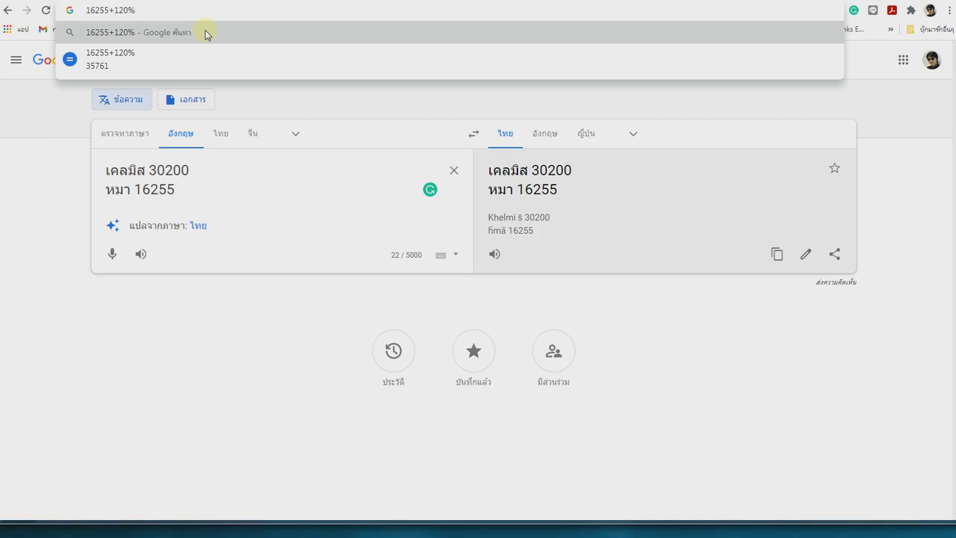
# Step: Change the operator from plus to multiplication to calculate 16255*120%
pyautogui.press('Left')
pyautogui.press('Left')
pyautogui.press('Left')
pyautogui.press('Left')
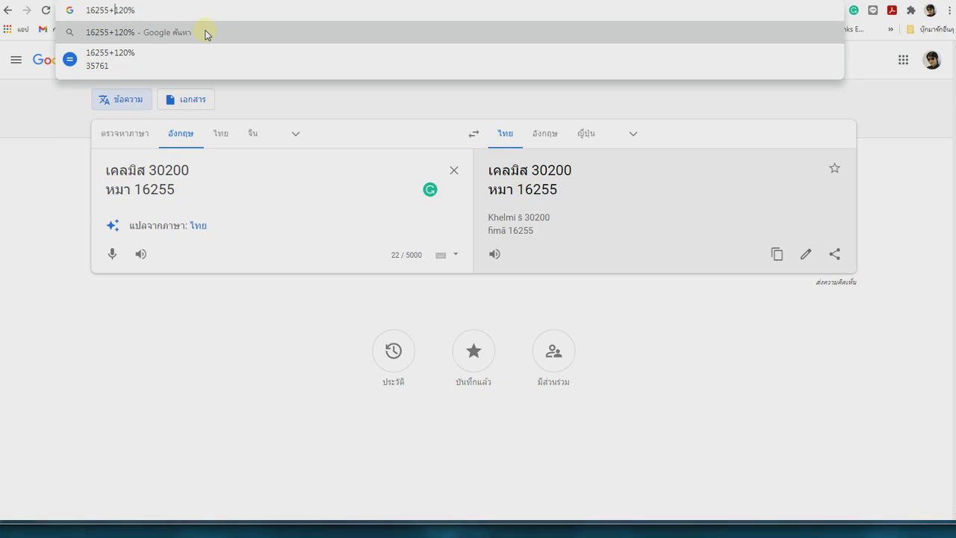
pyautogui.hotkey('shift', 'Left')
pyautogui.write('*')
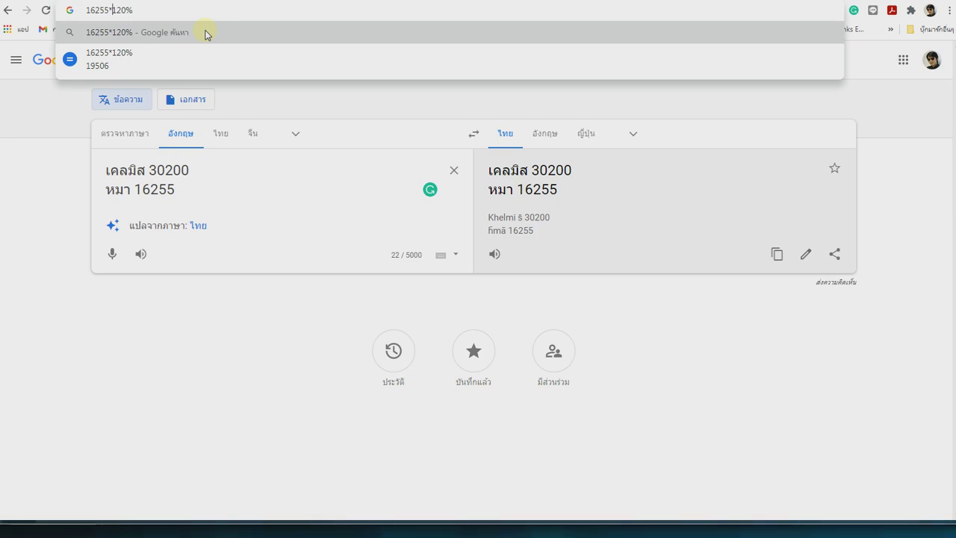
# Step: Rewrite the 120% multiplier in decimal form to calculate 16255*1.2
pyautogui.press('Left')
pyautogui.press('Left')
pyautogui.press('Left')
pyautogui.press('Left')
pyautogui.press('Left')
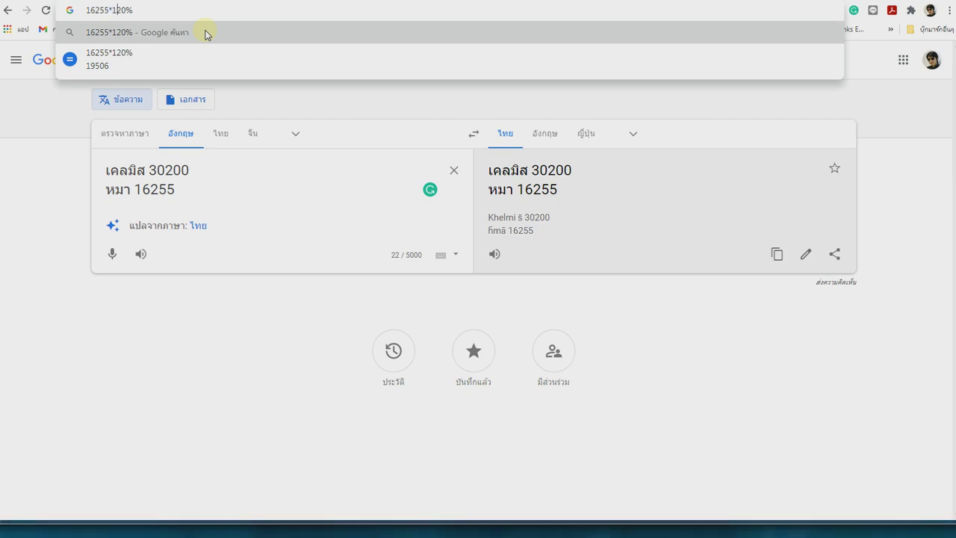
pyautogui.write('.')
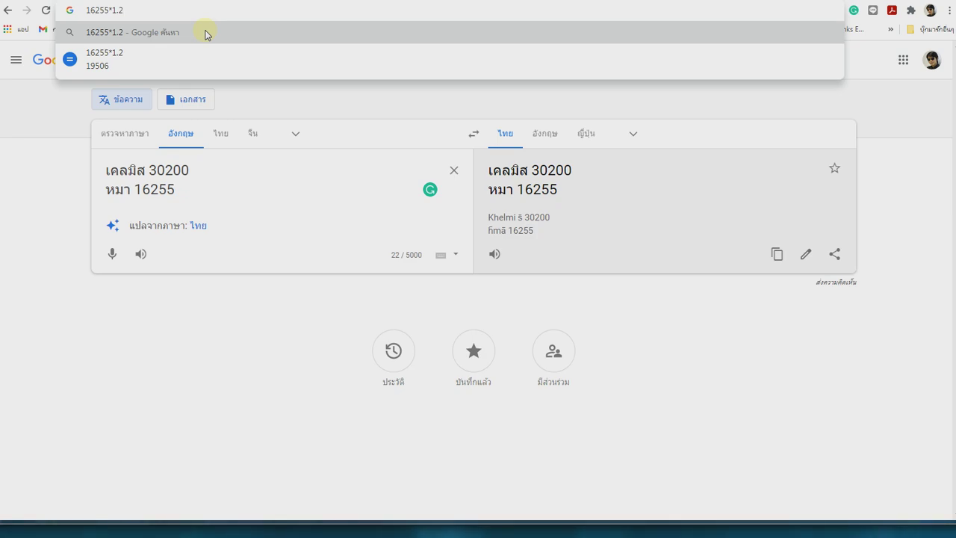
# Step: Calculate 16255+120% and replace the percentage addition with the multiplication 16255*2.2
pyautogui.write('+120%')
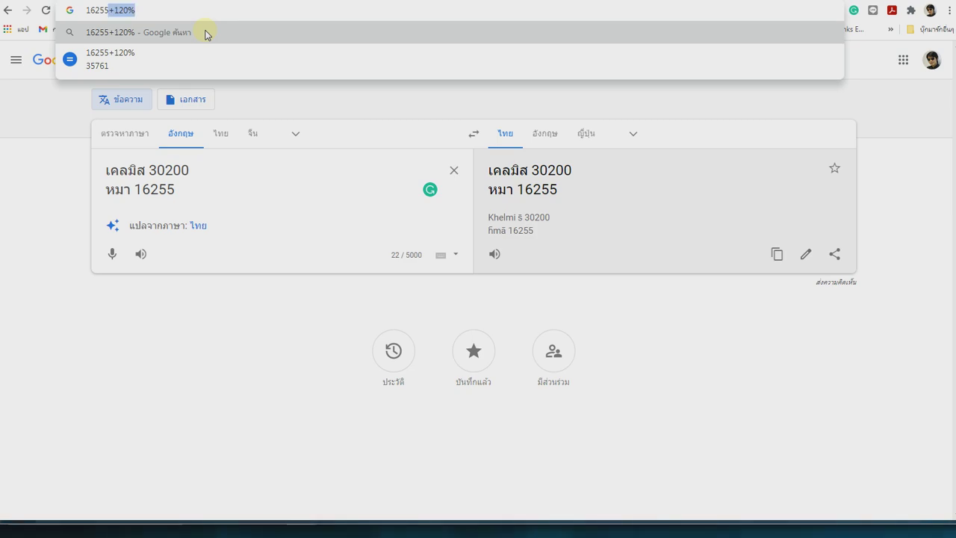
pyautogui.write('*2.2')
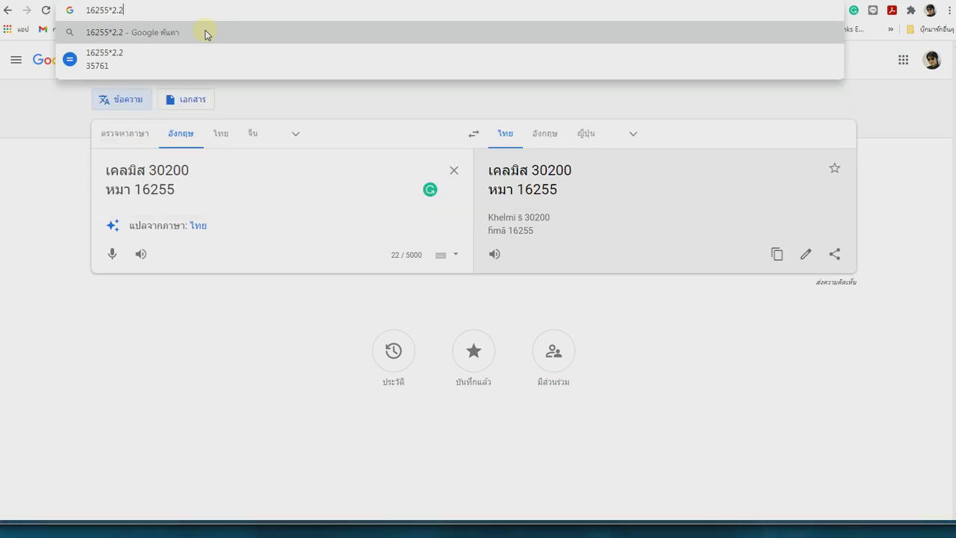
# Step: Remove the 2.2 multiplier and calculate 16255*1.2 instead
pyautogui.press('BackSpace')
pyautogui.press('BackSpace')
pyautogui.press('BackSpace')
pyautogui.press('BackSpace')
pyautogui.write('+')
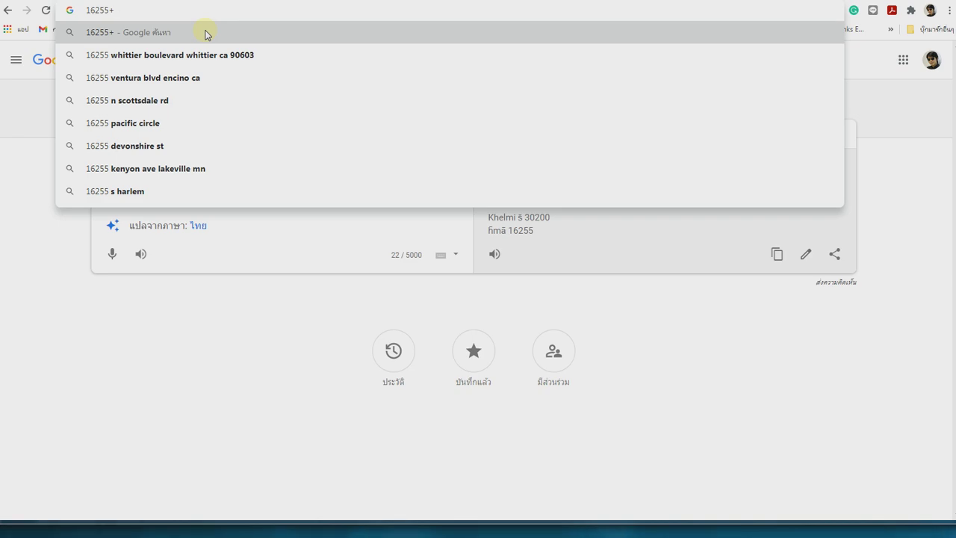
pyautogui.press('BackSpace')
pyautogui.write('*1.2')
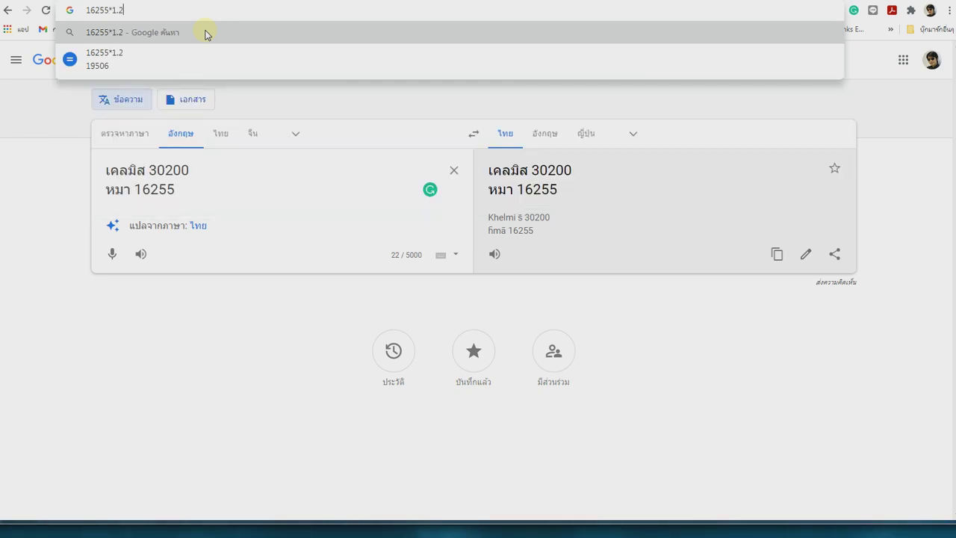
# Step: Rewrite the multiplier as 120%, try the decimal form again, and leave the expression as 16255*120%
pyautogui.hotkey('shift', 'Left')
pyautogui.hotkey('shift', 'Left')
pyautogui.write('20')
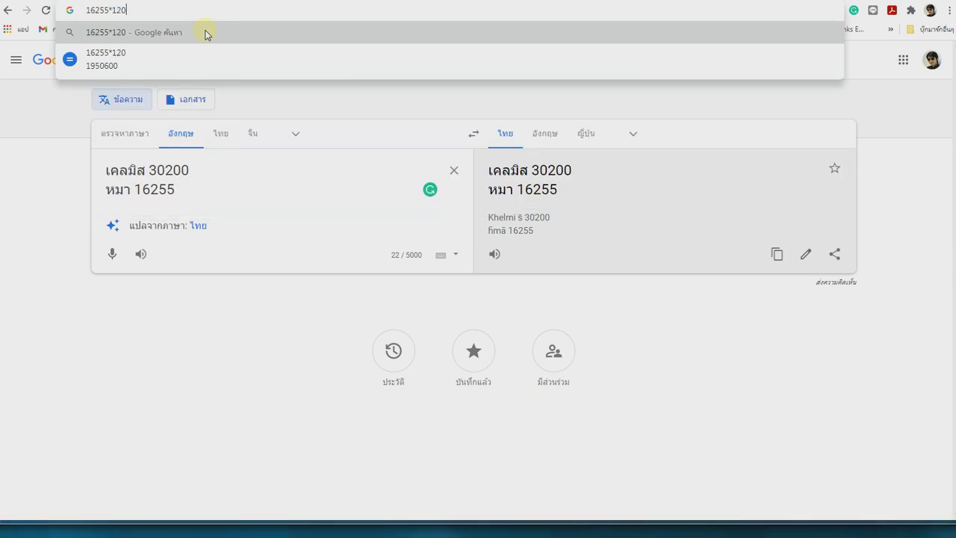
pyautogui.write('%')
pyautogui.hotkey('shift', 'Left')
pyautogui.hotkey('shift', 'Left')
pyautogui.hotkey('shift', 'Left')
pyautogui.hotkey('shift', 'Left')
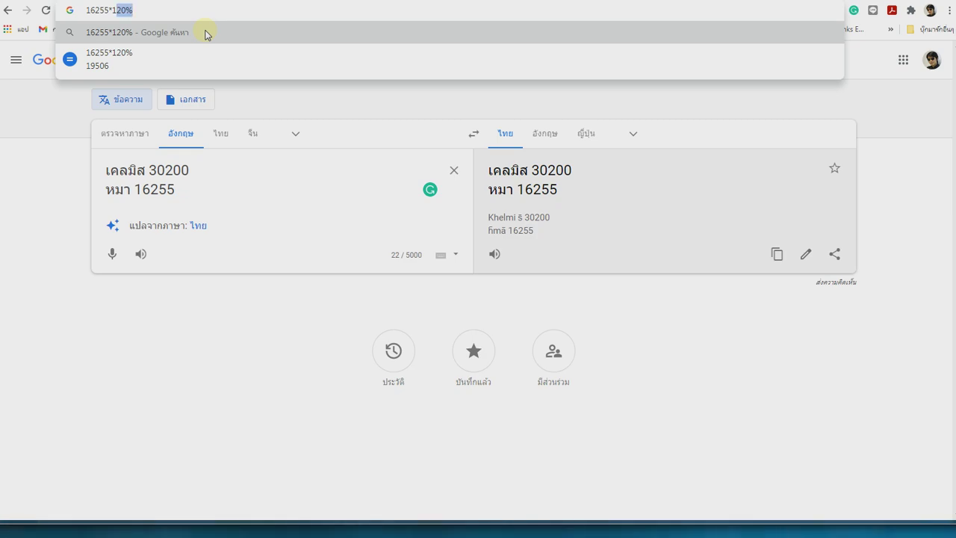
pyautogui.write('1.')
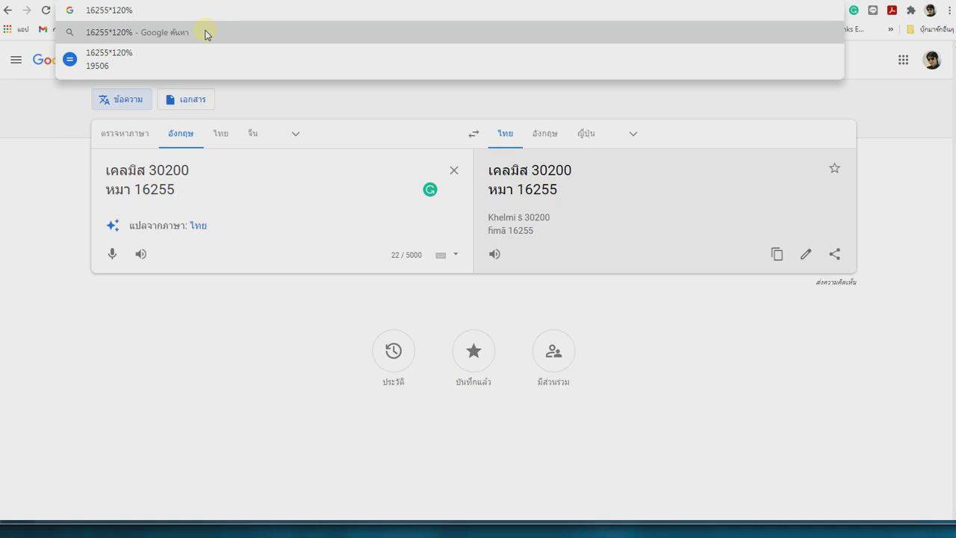
# Step: Replace the whole expression with Clemyth's recorded value and calculate 30200*120%
pyautogui.hotkey('ctrl', 'a')
pyautogui.write('3')
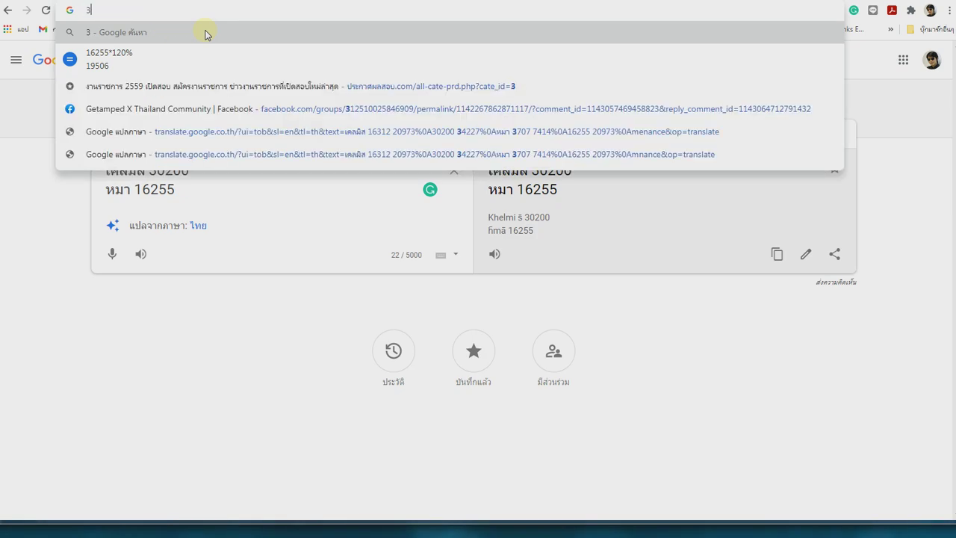
pyautogui.write('0200')
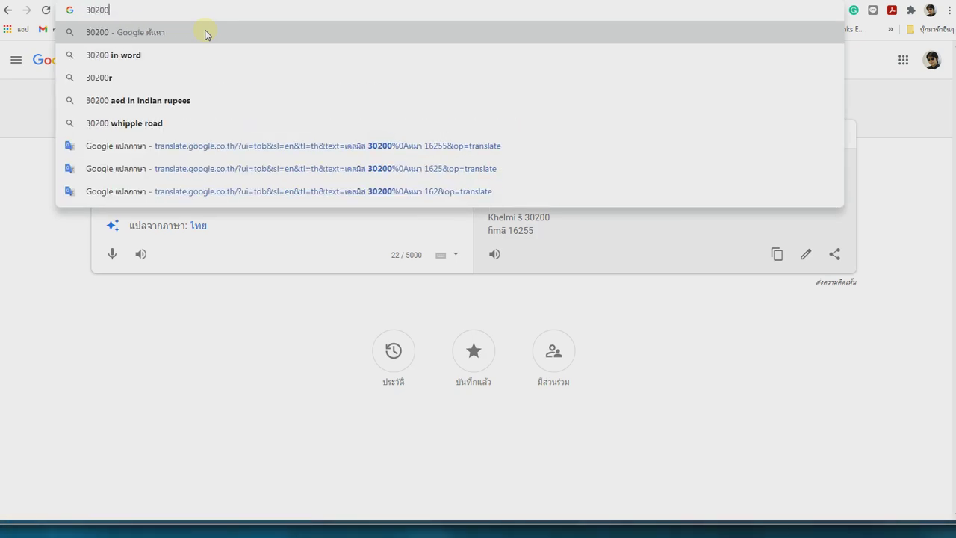
pyautogui.write('*120')
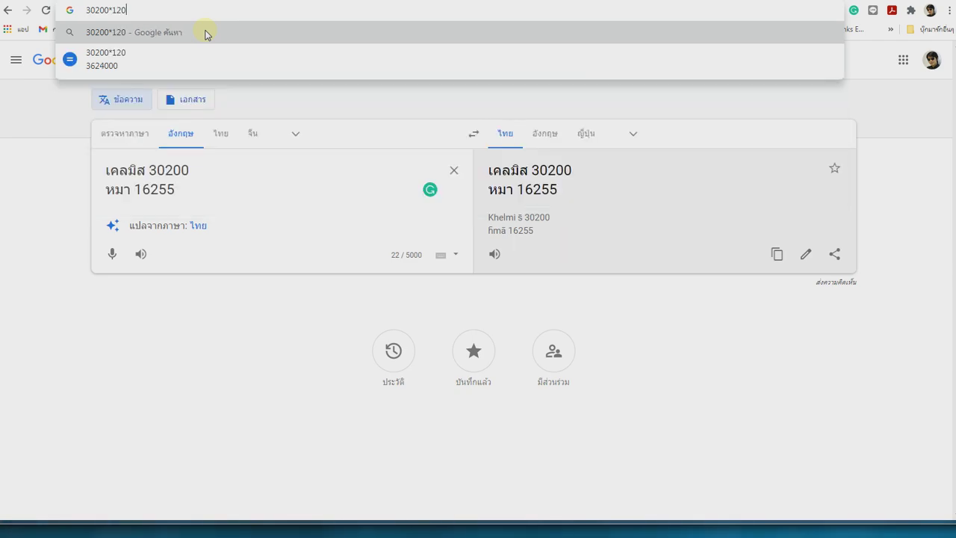
pyautogui.write('%')
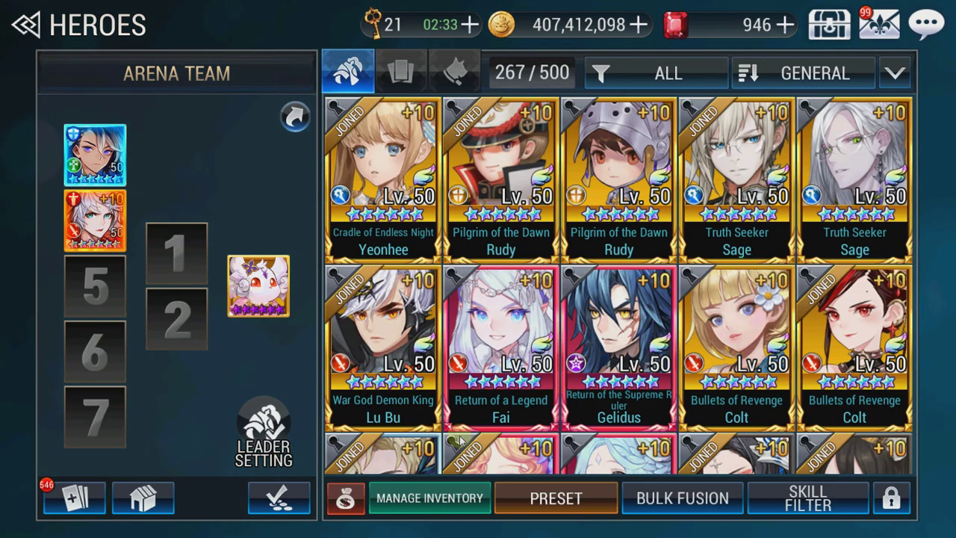
# Step: Switch to the game, show Clemyth's Explorer's Instinct passive description, and return to the browser
pyautogui.click(497, 446)
pyautogui.click(532, 447)
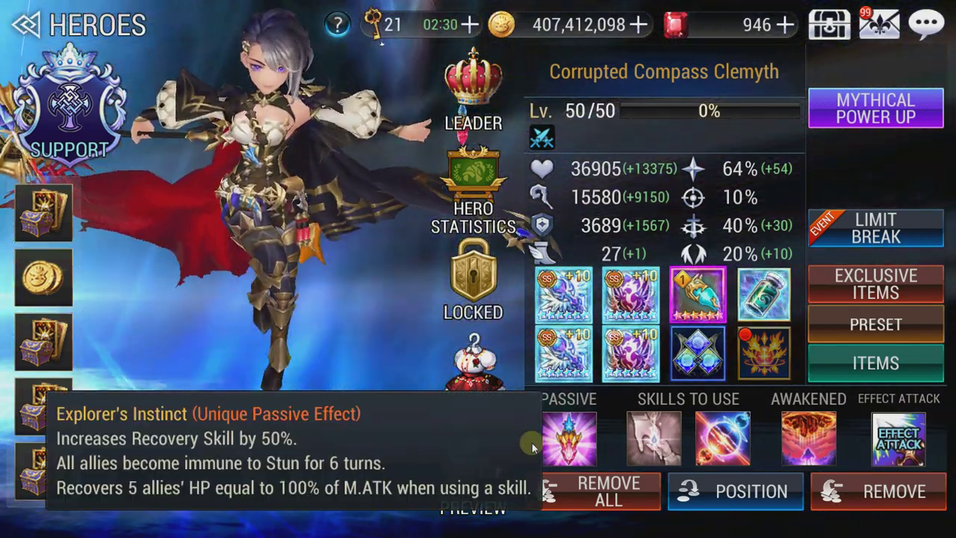
pyautogui.hotkey('alt', 'Tab')
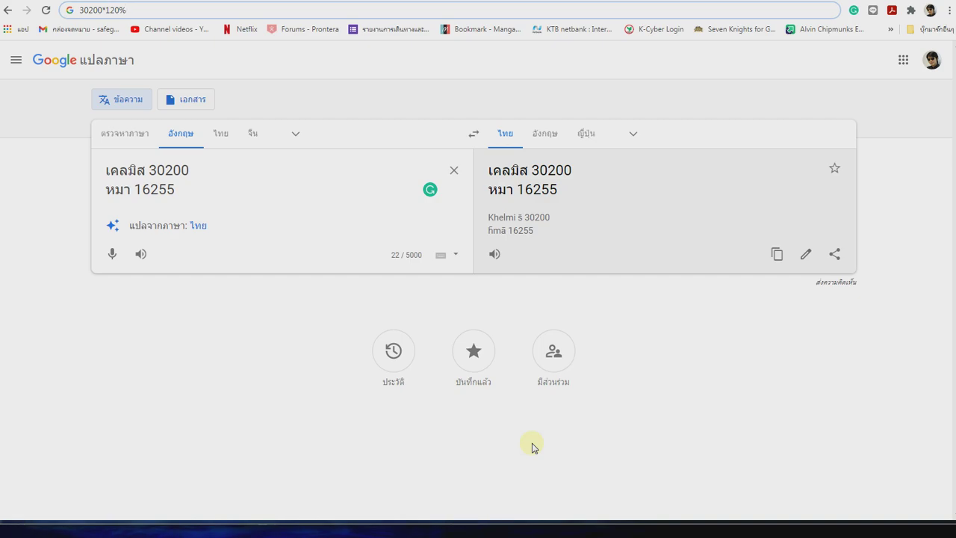
# Step: Clear the address bar and calculate Clemyth's recorded value with a decimal multiplier as 30200*1.2
pyautogui.hotkey('ctrl', 'a')
pyautogui.press('BackSpace')
pyautogui.moveTo(149, 171); pyautogui.dragTo(204, 170)
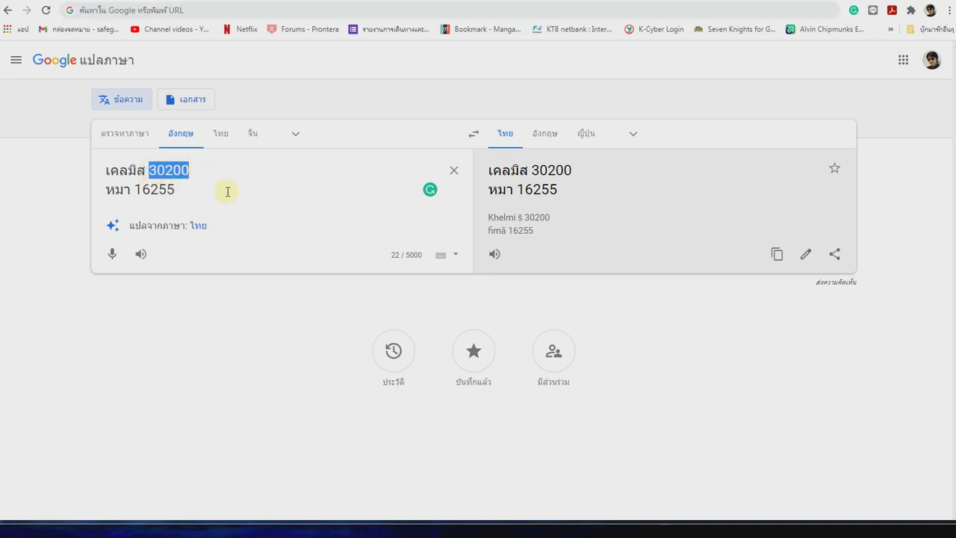
pyautogui.click(214, 170)
pyautogui.click(154, 13)
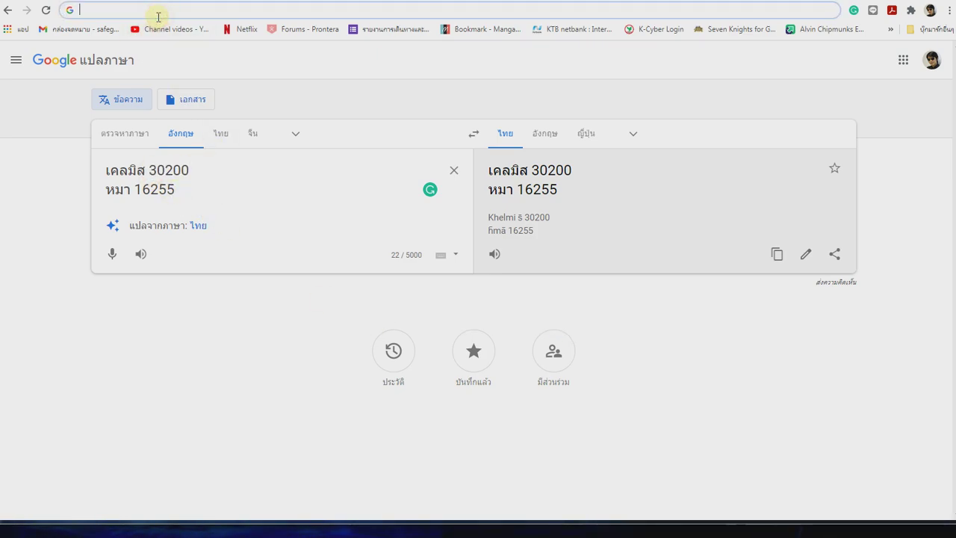
pyautogui.write('30200*1.2')
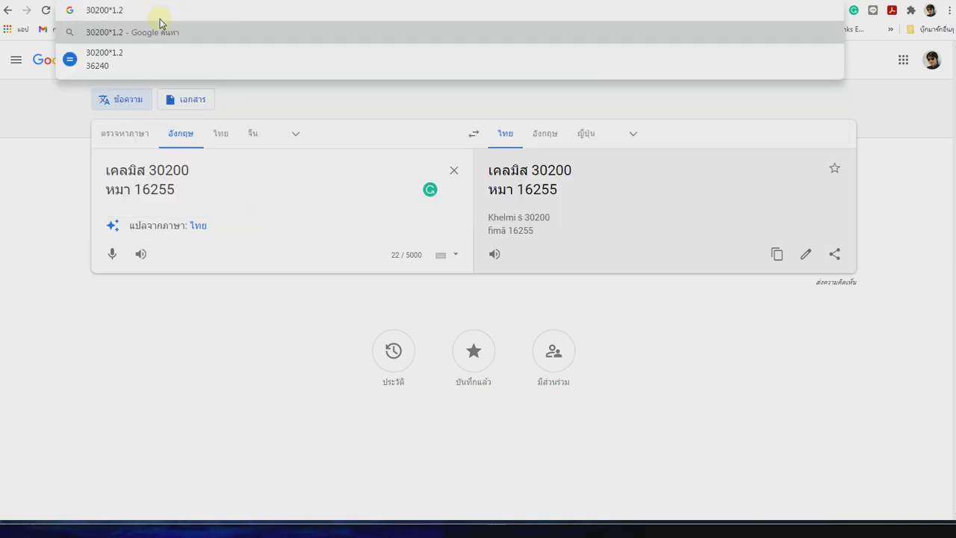
# Step: Clear the expression, calculate 100*1.5*1.2 in the address bar, and empty it again
pyautogui.hotkey('ctrl', 'a')
pyautogui.press('BackSpace')
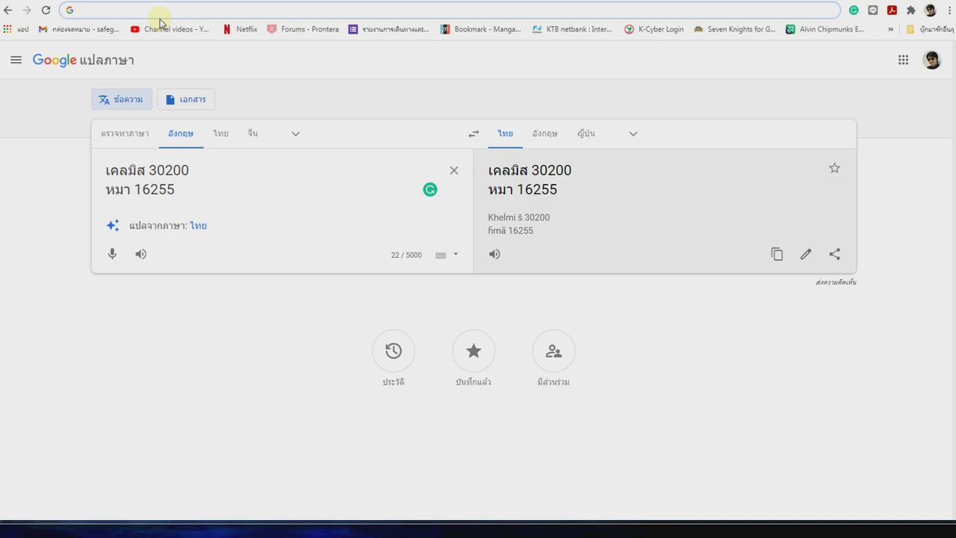
pyautogui.write('100')
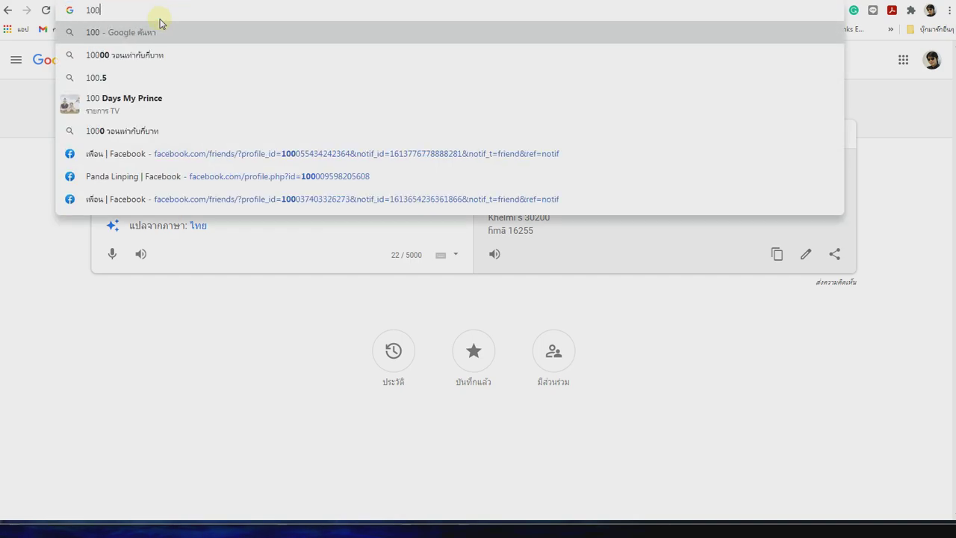
pyautogui.write('*1.5')
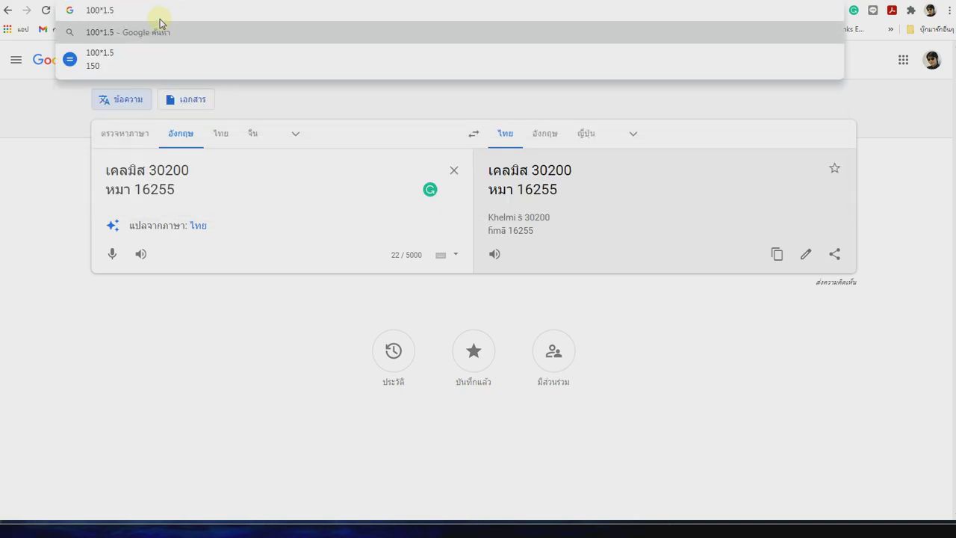
pyautogui.write('*1.2')
pyautogui.hotkey('ctrl', 'a')
pyautogui.press('BackSpace')
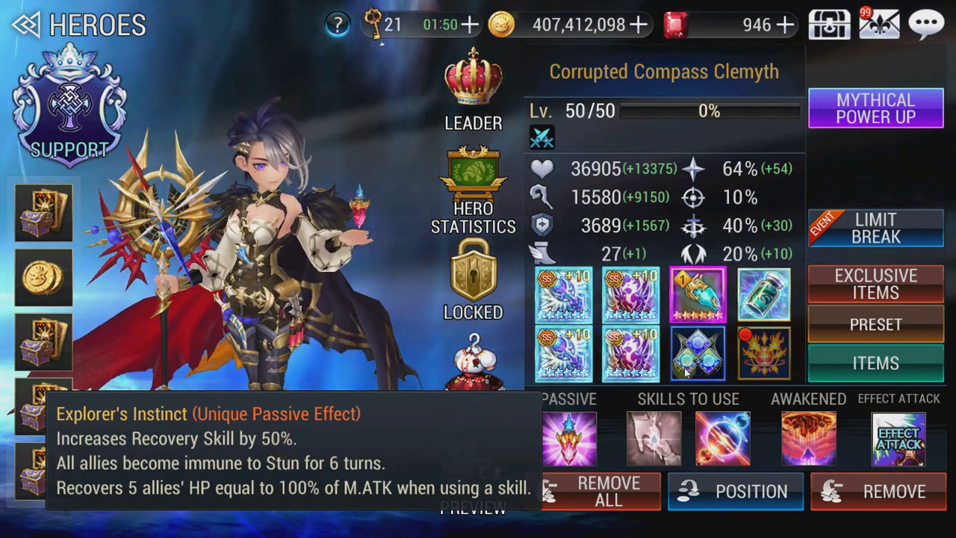
# Step: Show the effects of Clemyth's equipped jewels in the game and switch back to the browser
pyautogui.click(465, 298)
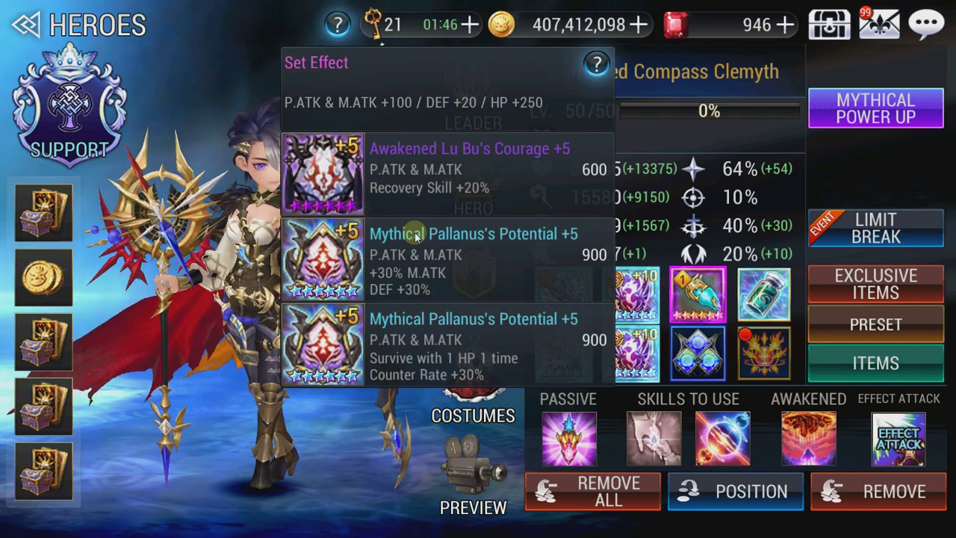
pyautogui.hotkey('alt', 'Tab')
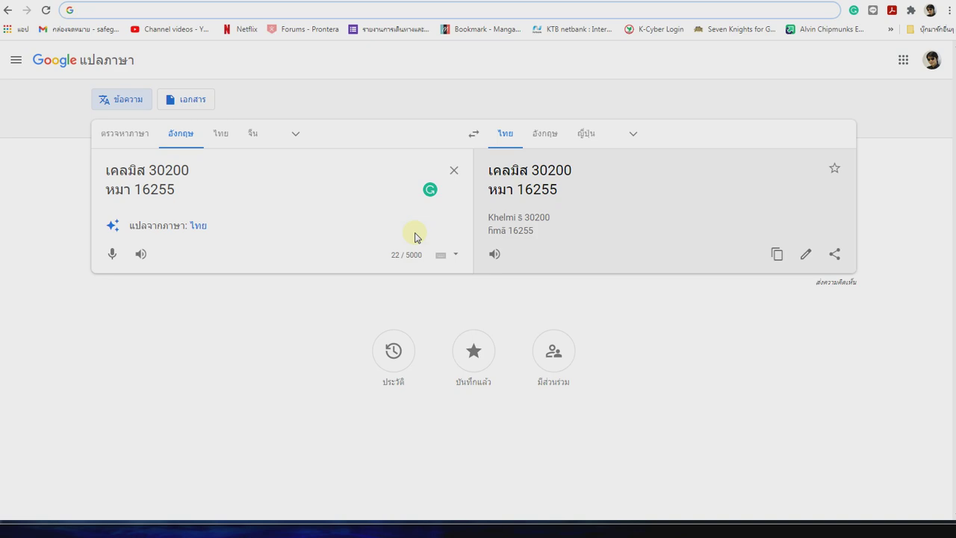
# Step: Try multiplying Clemyth's value by 1.2 in the address bar as 30200*1.2, and cut the expression back to 30200
pyautogui.write('30200')
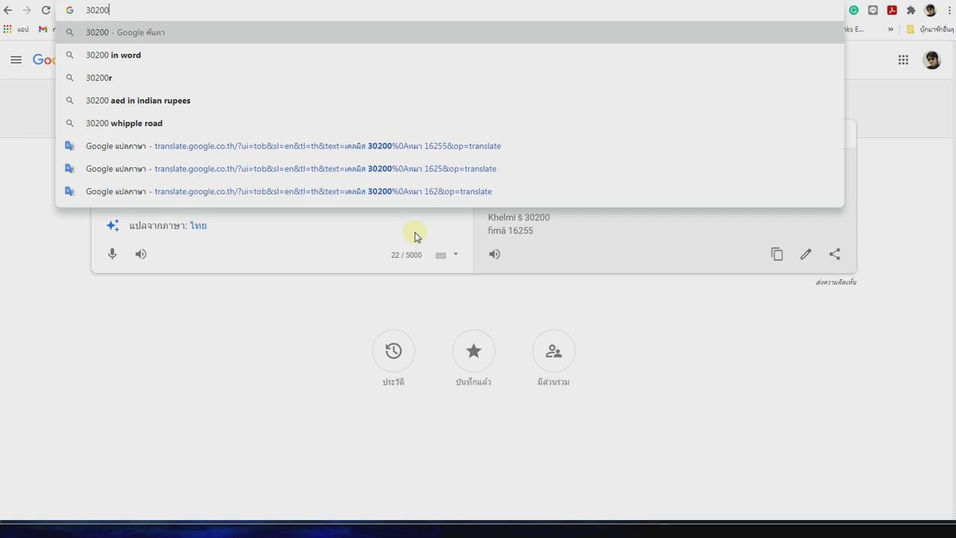
pyautogui.write('*1.')
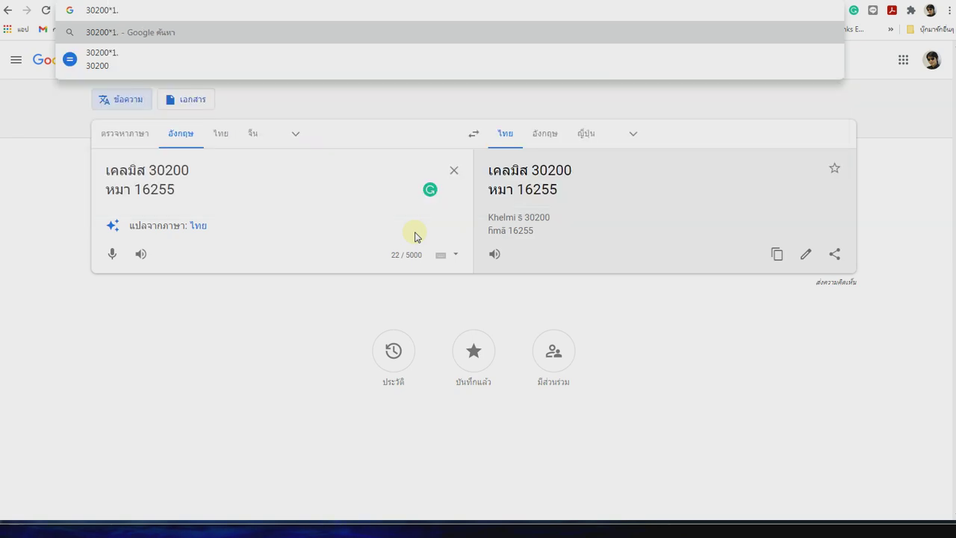
pyautogui.write('2')
pyautogui.hotkey('shift', 'Left')
pyautogui.hotkey('shift', 'Left')
pyautogui.hotkey('shift', 'Left')
pyautogui.press('BackSpace')
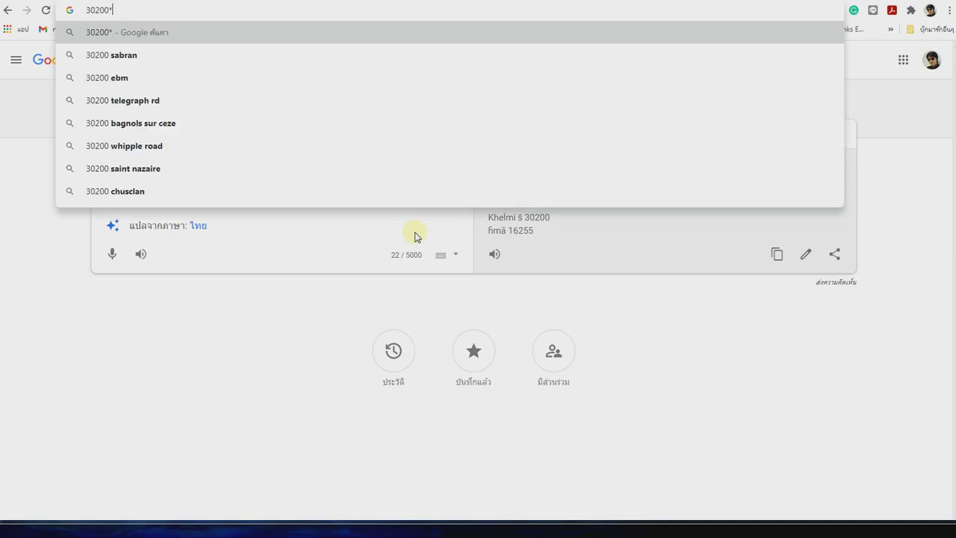
pyautogui.press('BackSpace')
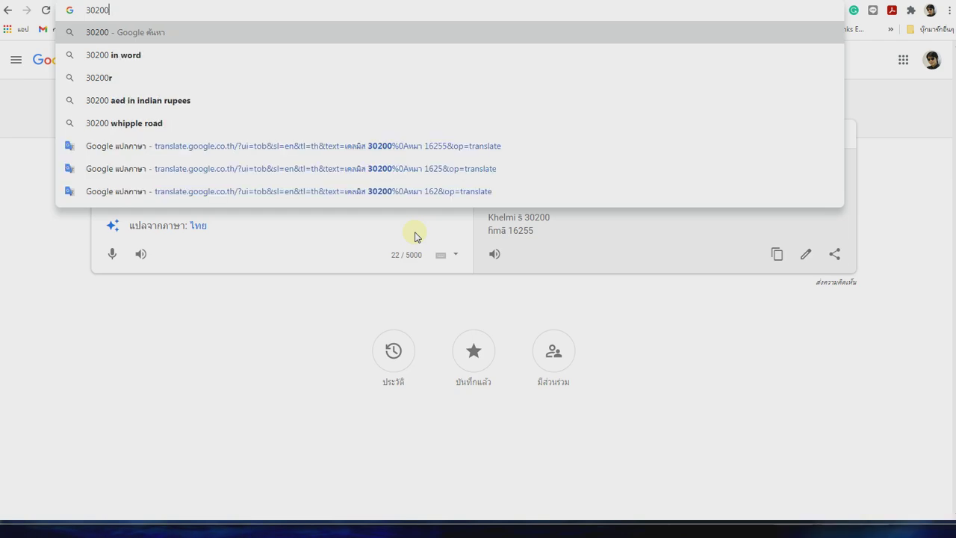
pyautogui.hotkey('ctrl', 'a')
pyautogui.press('End')
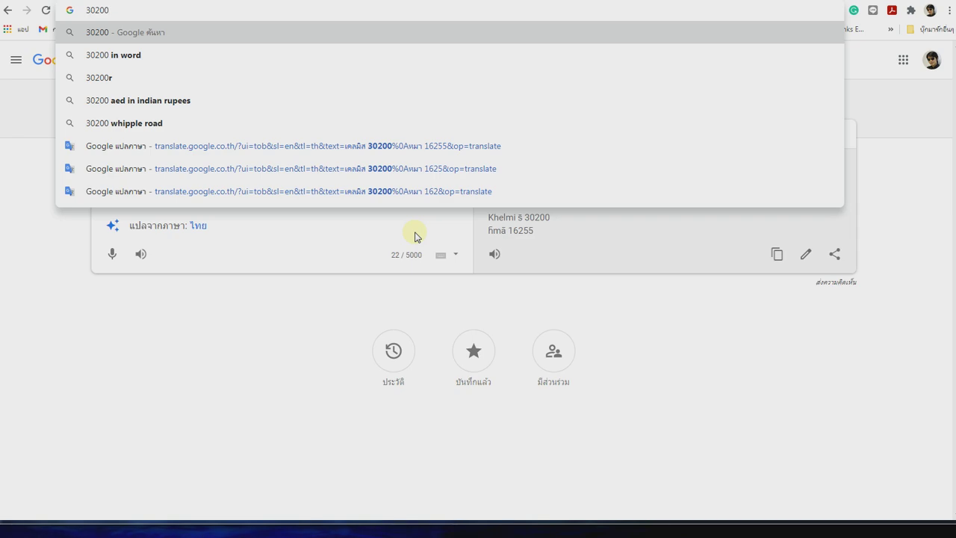
# Step: Extend the address bar expression to calculate Clemyth's value as (30200/150)*170
pyautogui.write('/')
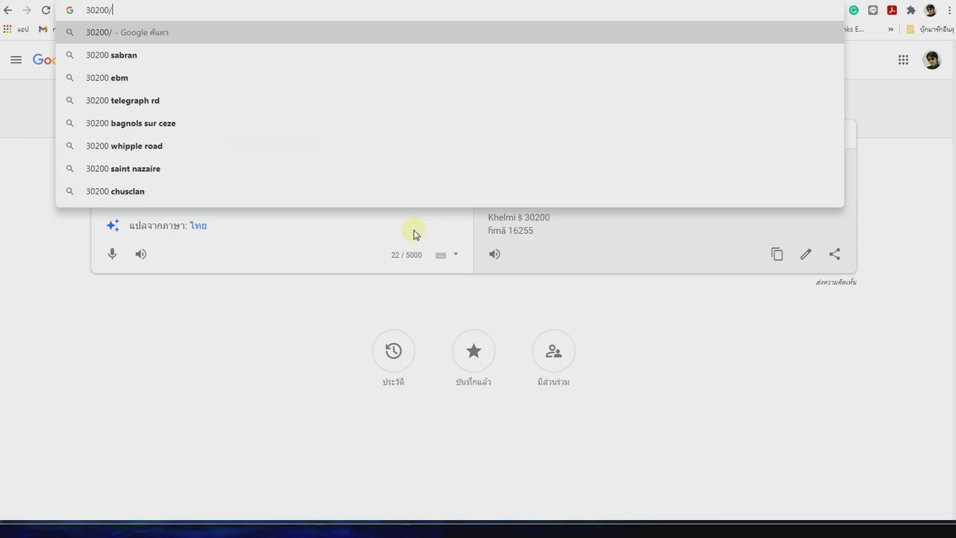
pyautogui.write('150(')
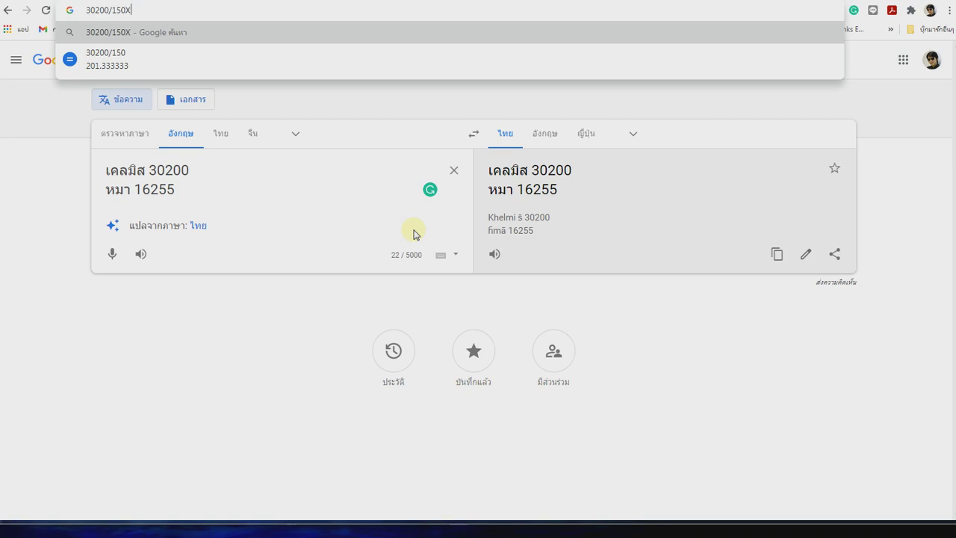
pyautogui.press('BackSpace')
pyautogui.write(')')
pyautogui.write('(')
pyautogui.write('*170')
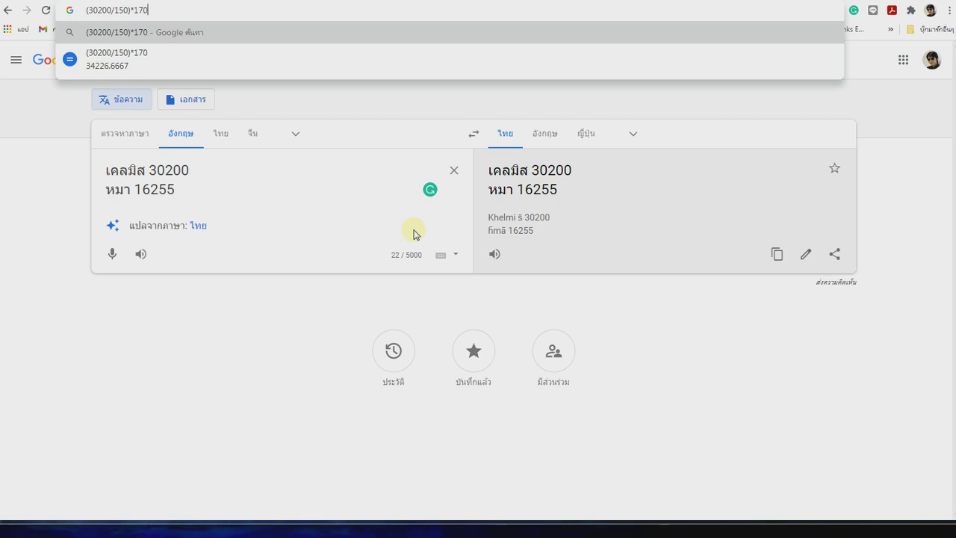
# Step: Rewrite the calculation without parentheses as 30200*170/150, multiplying before dividing
pyautogui.hotkey('ctrl', 'a')
pyautogui.hotkey('shift', 'Right')
pyautogui.hotkey('shift', 'Right')
pyautogui.hotkey('shift', 'Right')
pyautogui.hotkey('shift', 'Right')
pyautogui.hotkey('shift', 'Right')
pyautogui.hotkey('shift', 'Right')
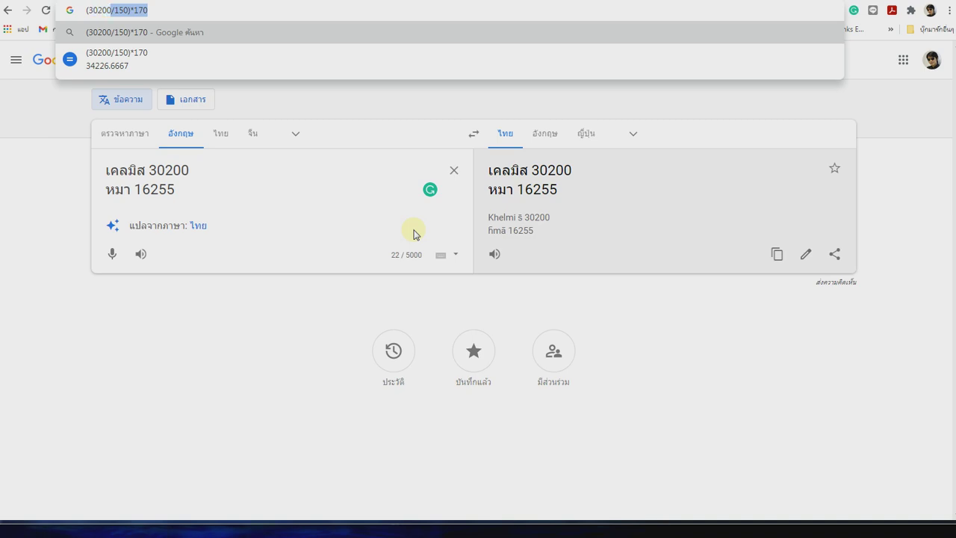
pyautogui.press('BackSpace')
pyautogui.press('Home')
pyautogui.press('Delete')
pyautogui.press('End')
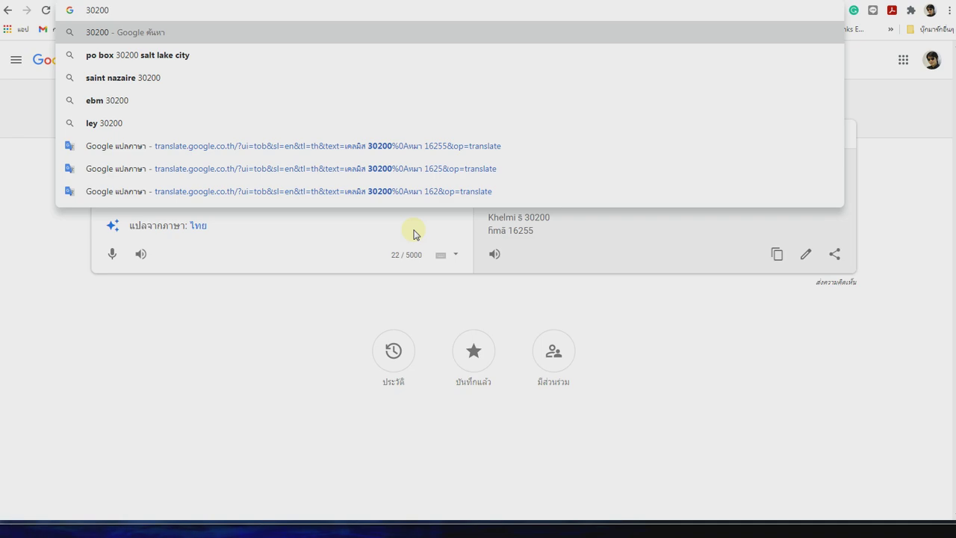
pyautogui.write('*170')
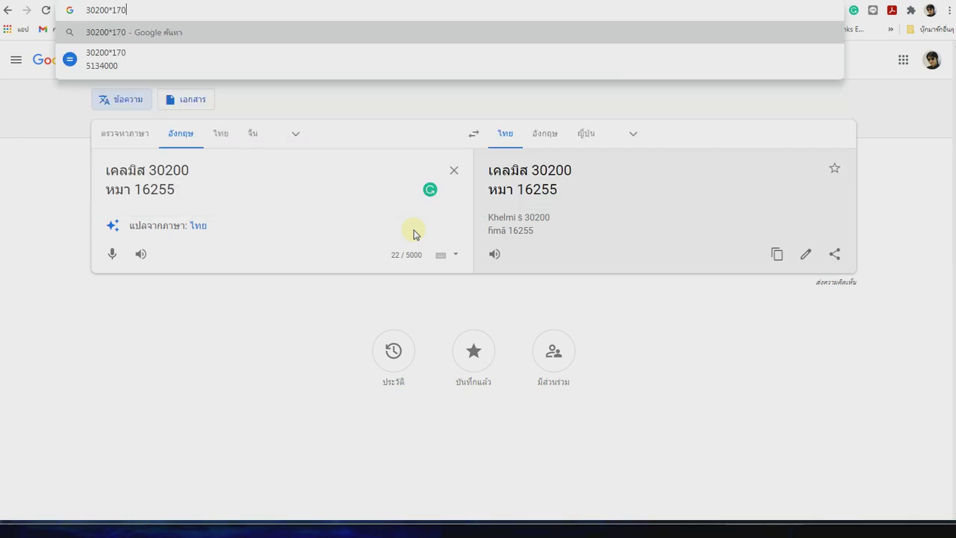
pyautogui.write('/150')
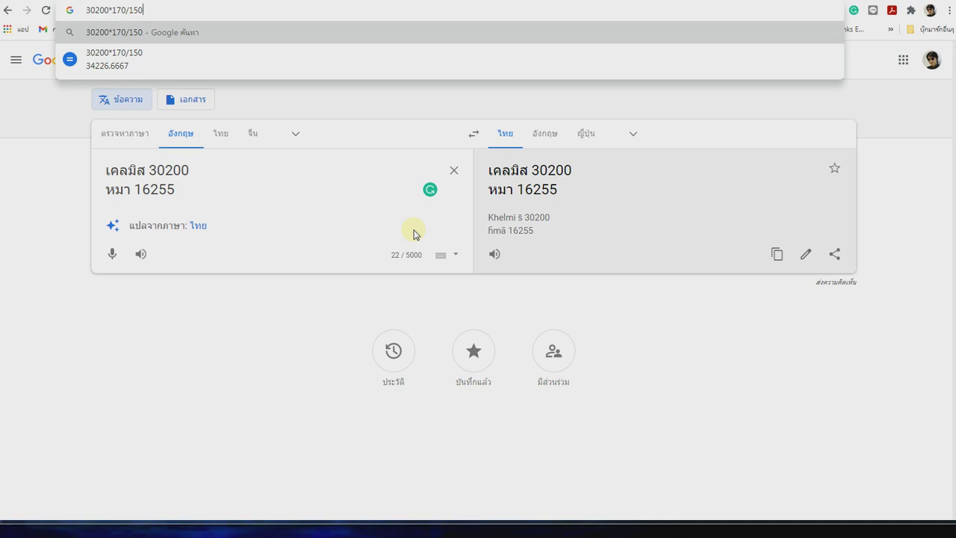
# Step: Change the calculation to the parenthesised form (30200/150)*170, dividing before multiplying
pyautogui.hotkey('shift', 'Left')
pyautogui.hotkey('shift', 'Left')
pyautogui.hotkey('shift', 'Left')
pyautogui.hotkey('shift', 'Left')
pyautogui.hotkey('shift', 'Left')
pyautogui.hotkey('shift', 'Left')
pyautogui.hotkey('shift', 'Left')
pyautogui.hotkey('shift', 'Left')
pyautogui.press('BackSpace')
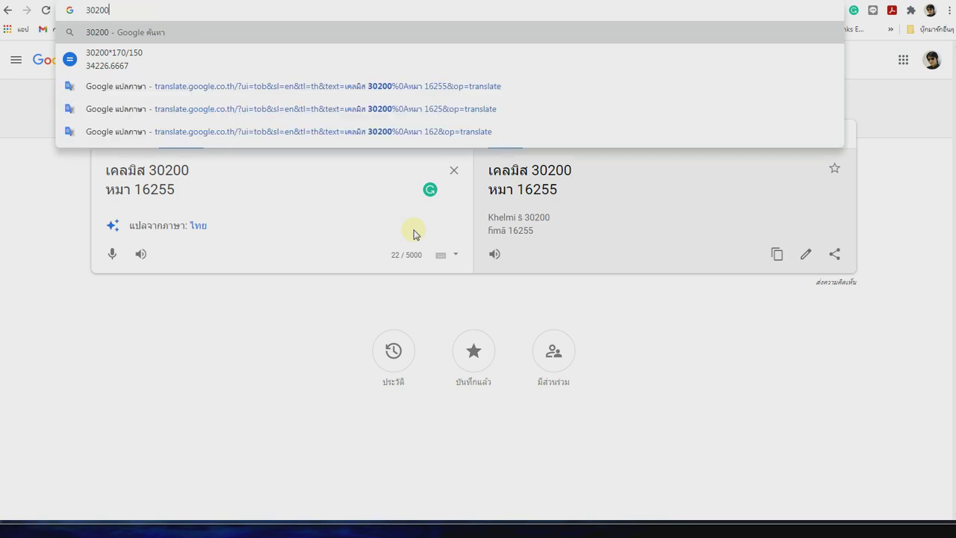
pyautogui.write('/150')
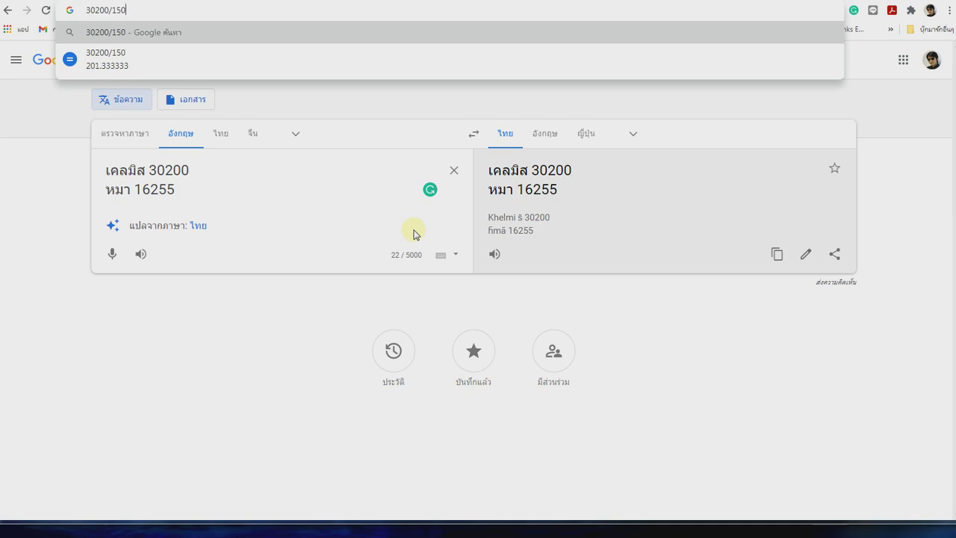
pyautogui.write(')')
pyautogui.press('Home')
pyautogui.write('(')
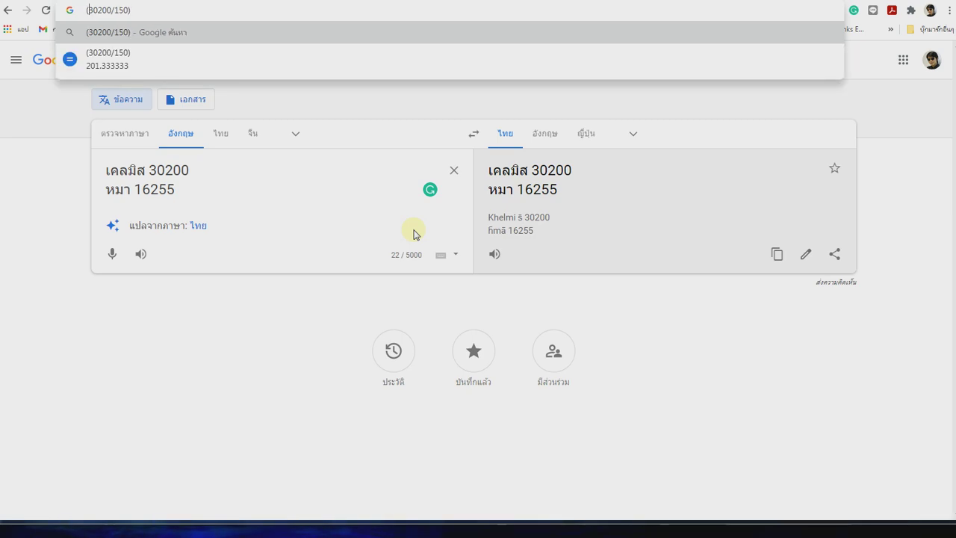
pyautogui.press('End')
pyautogui.write('*170')
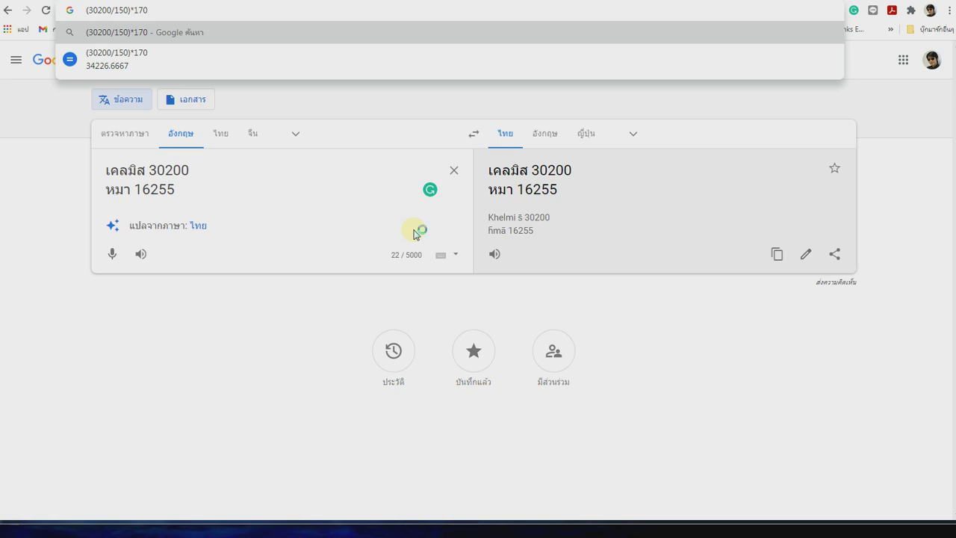
# Step: Strip the expression down to 30200 and calculate it again as 30200*170/150
pyautogui.hotkey('shift', 'Home')
pyautogui.hotkey('shift', 'Right')
pyautogui.hotkey('shift', 'Right')
pyautogui.hotkey('shift', 'Right')
pyautogui.hotkey('shift', 'Right')
pyautogui.hotkey('shift', 'Right')
pyautogui.hotkey('shift', 'Right')
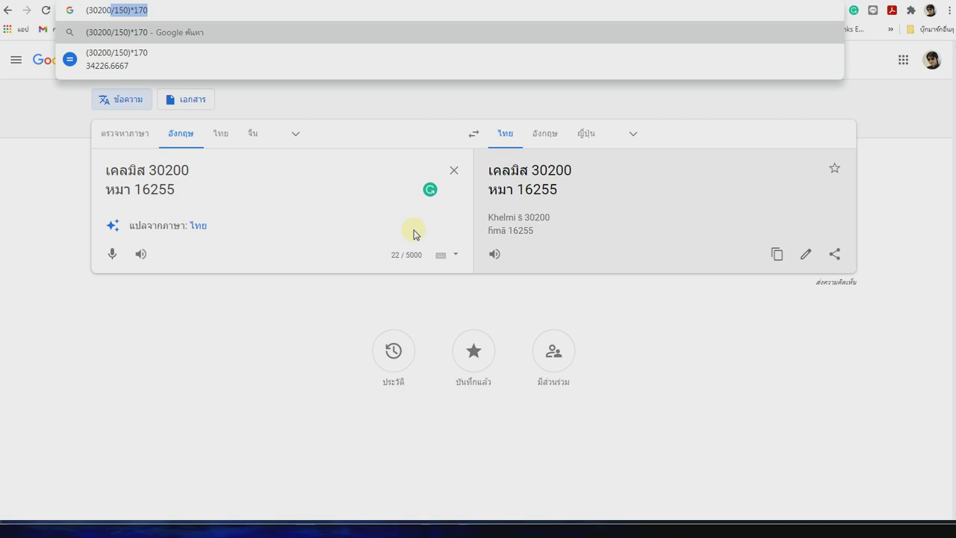
pyautogui.press('BackSpace')
pyautogui.press('Home')
pyautogui.press('Delete')
pyautogui.press('End')
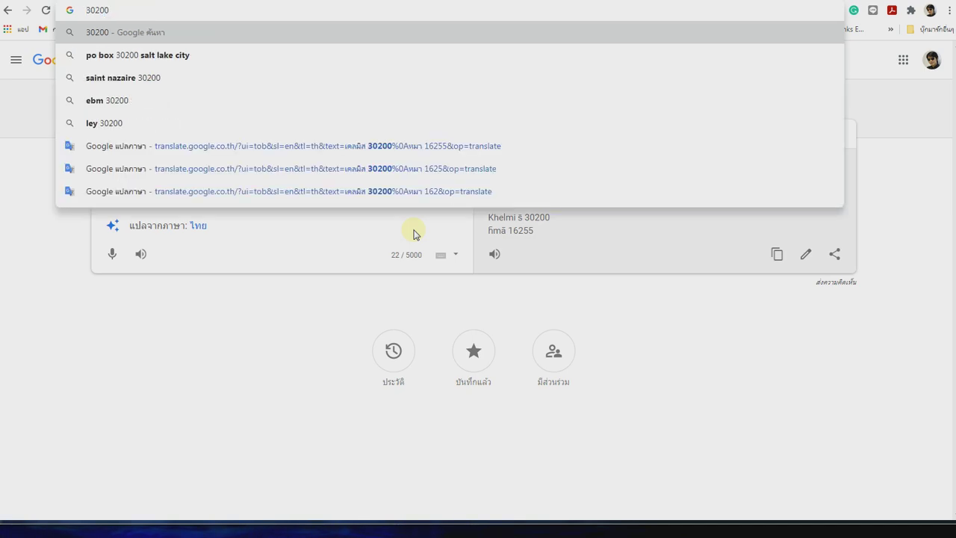
pyautogui.write('*170/150')
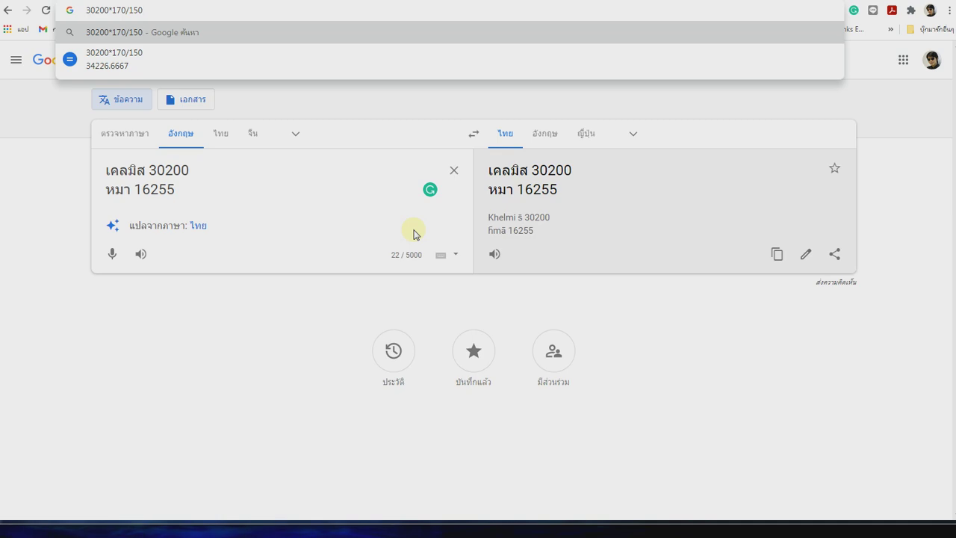
# Step: Recheck the address bar calculation and add 34226 after 30200 on Clemyth's line of the translation source text
pyautogui.click(281, 172)
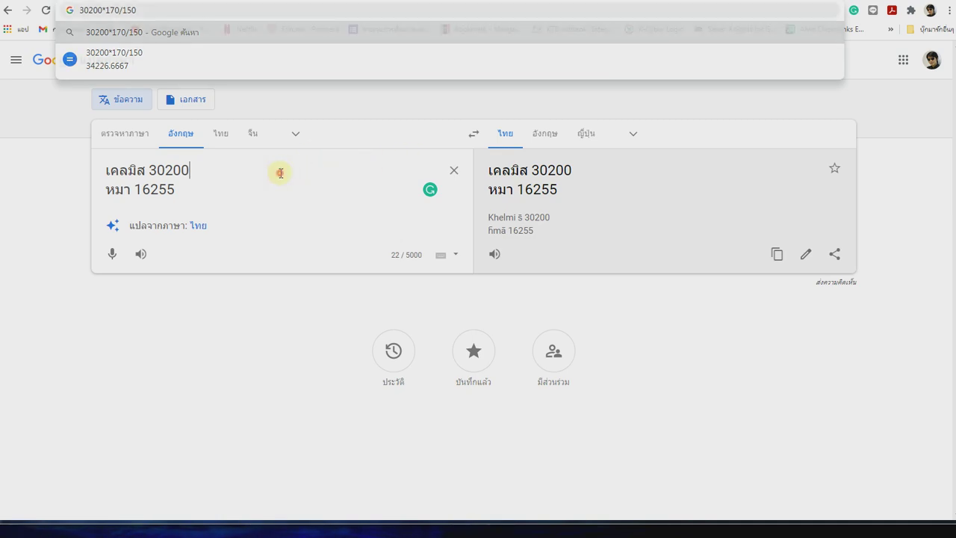
pyautogui.click(162, 10)
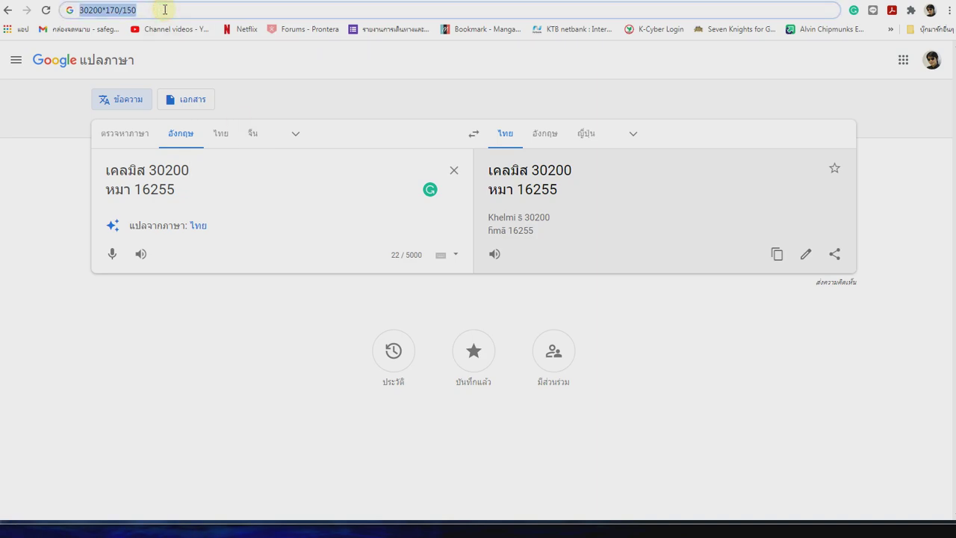
pyautogui.click(165, 10)
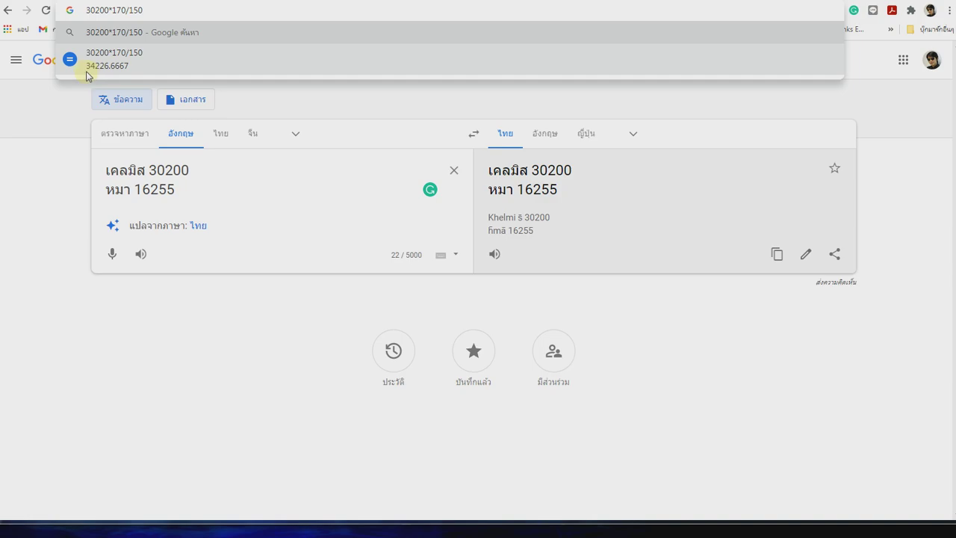
pyautogui.click(208, 170)
pyautogui.write('3')
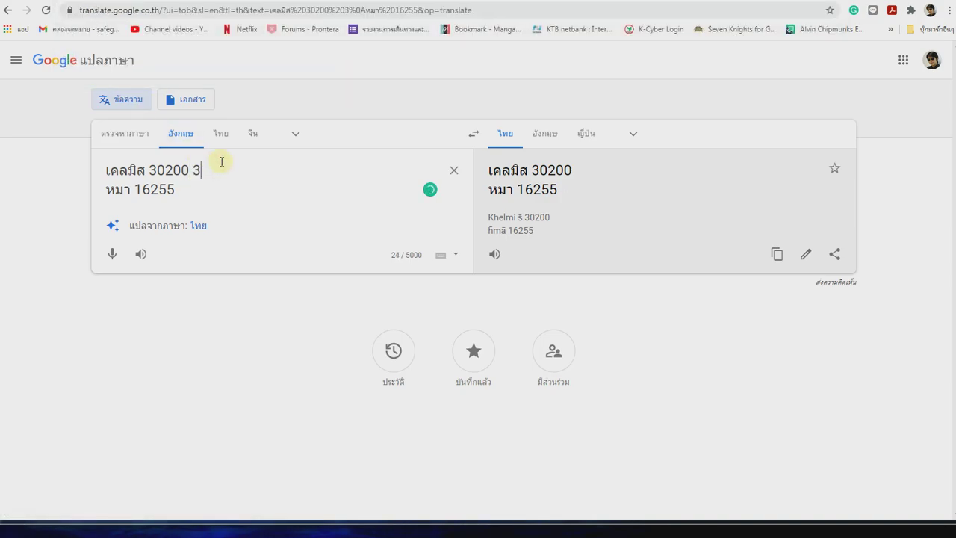
pyautogui.write('4226')
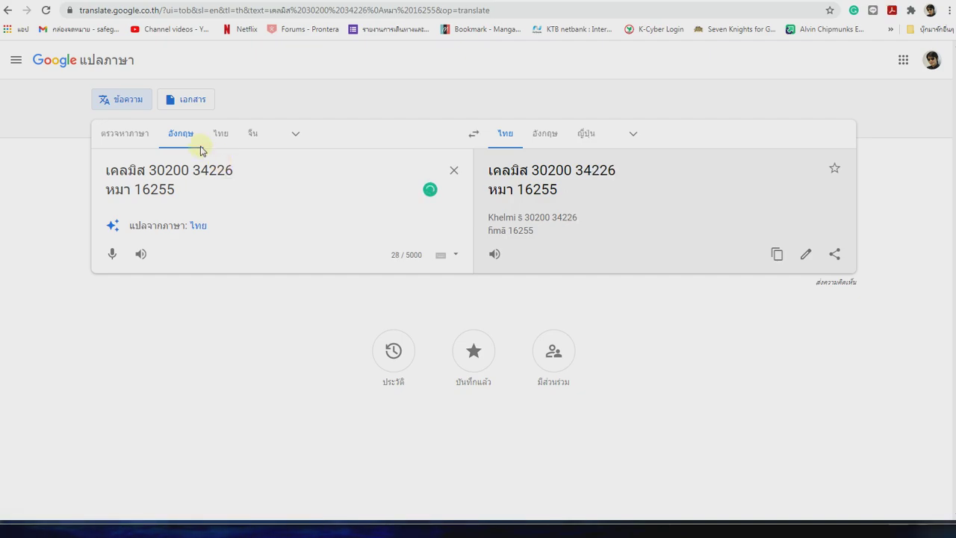
# Step: Calculate Fenrir's recorded value with a 20% increase in the address bar, based on 16255*1.2
pyautogui.click(177, 13)
pyautogui.write('16255')
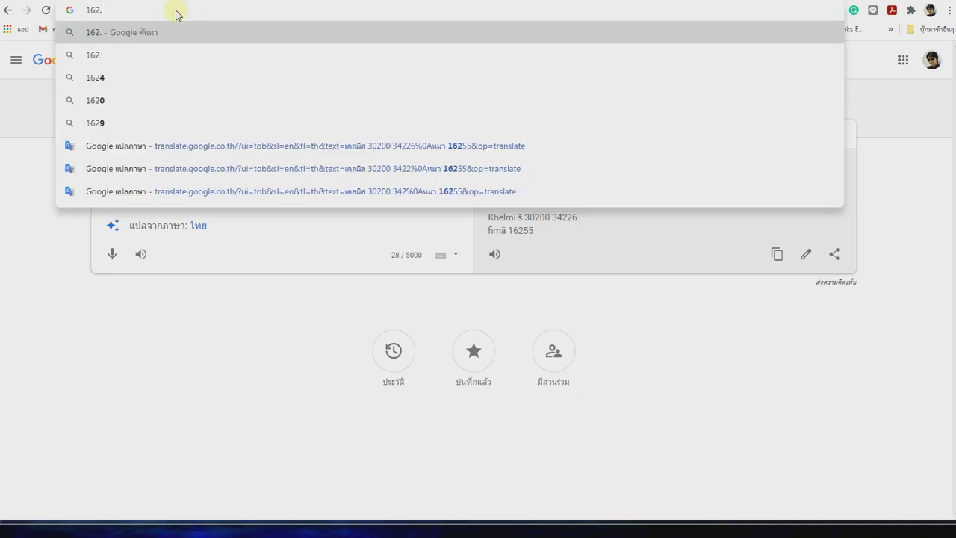
pyautogui.write('*1.2')
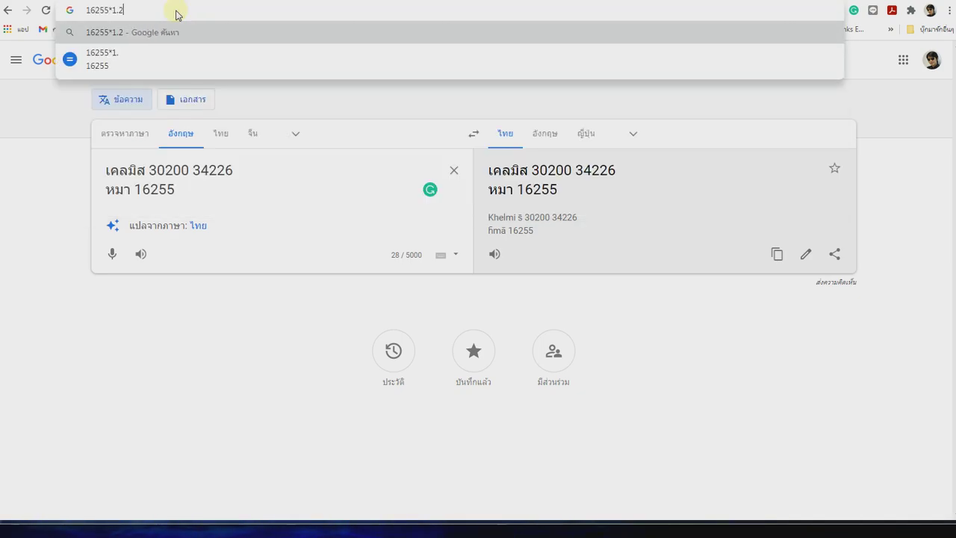
pyautogui.press('BackSpace')
pyautogui.press('BackSpace')
pyautogui.write('20%')
# Step: Add 19500 after 16255 on Fenrir's line of the translation source text
pyautogui.click(234, 187)
pyautogui.write('19')
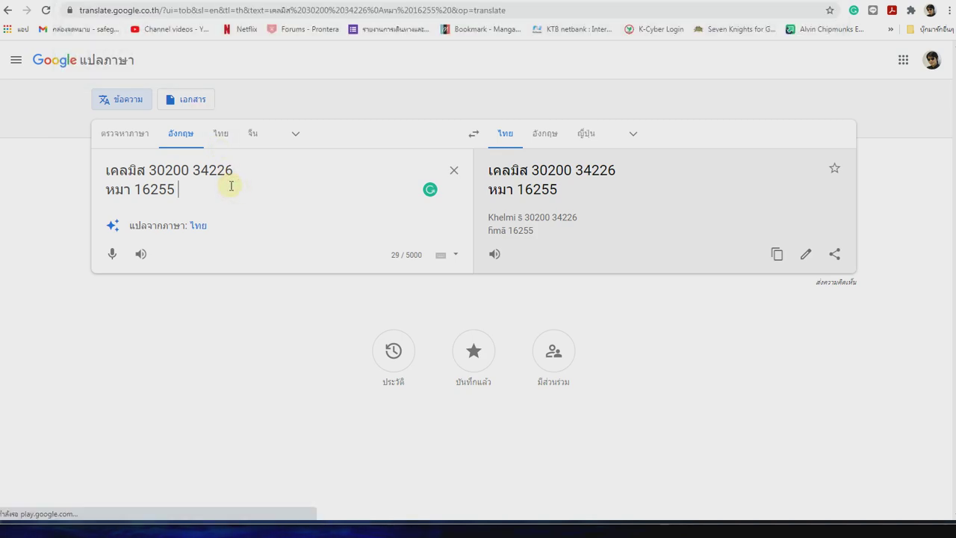
pyautogui.write('500')
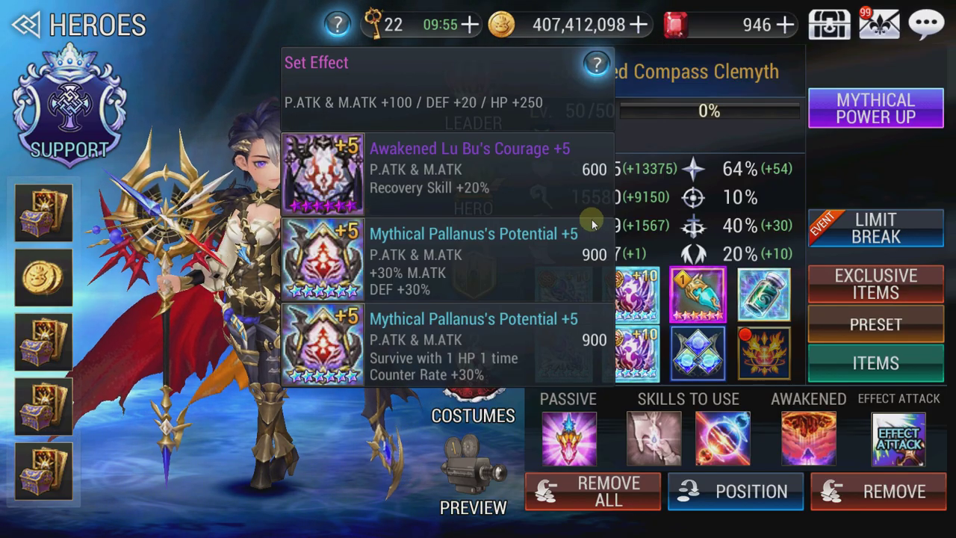
# Step: Close Clemyth's jewel effects in the game and show Fenrir's stats and equipped items from the friend match arena team
pyautogui.click(659, 173)
pyautogui.click(659, 173)
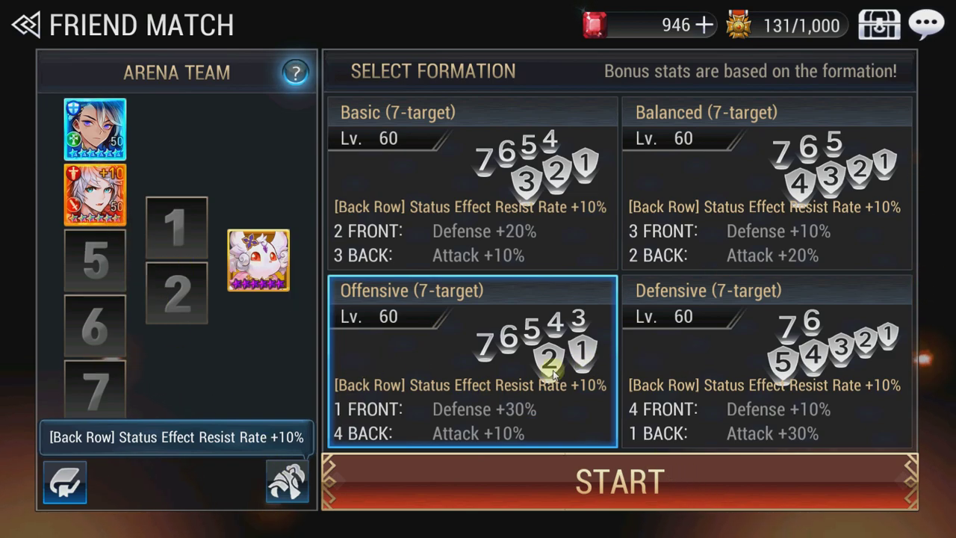
pyautogui.click(284, 482)
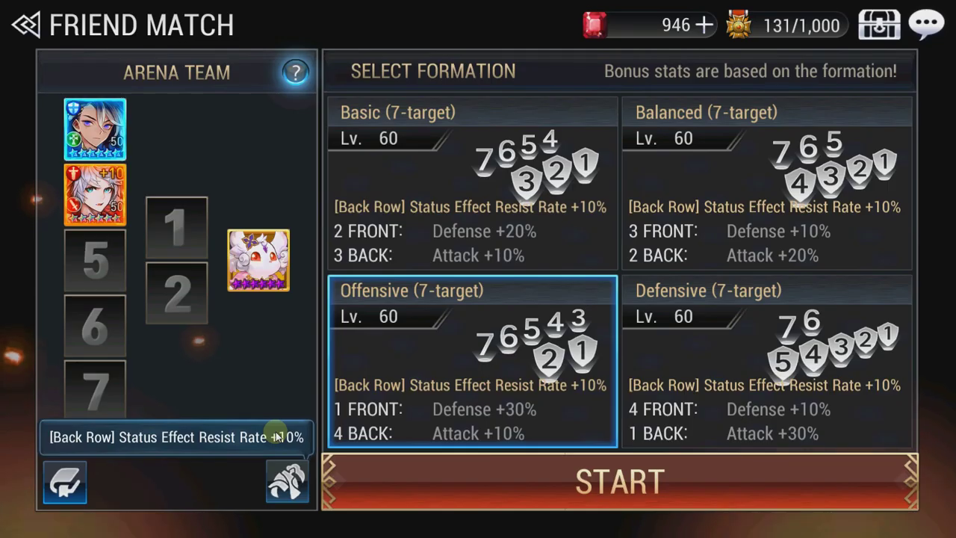
pyautogui.click(96, 195)
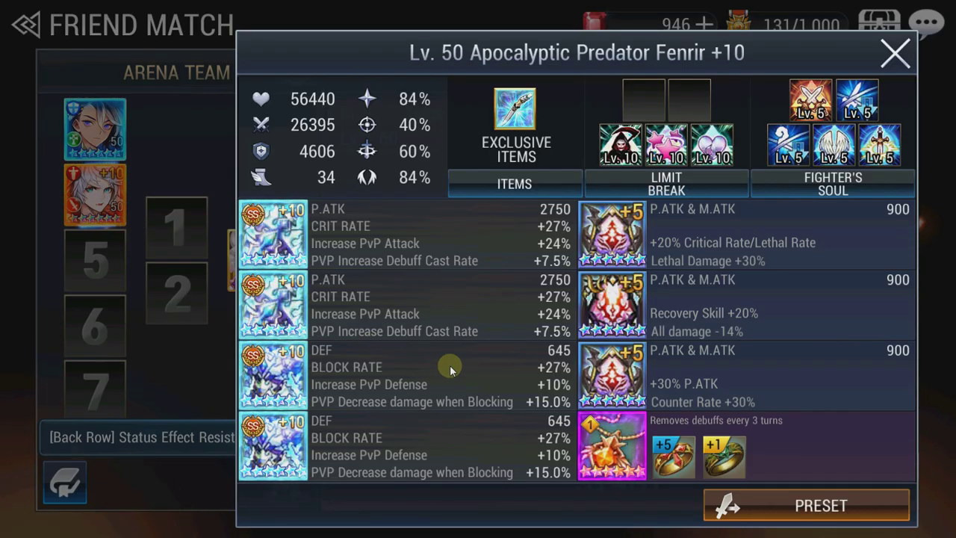
# Step: Close Fenrir's details and pause the friend match battle
pyautogui.press('Escape')
pyautogui.press('Escape')
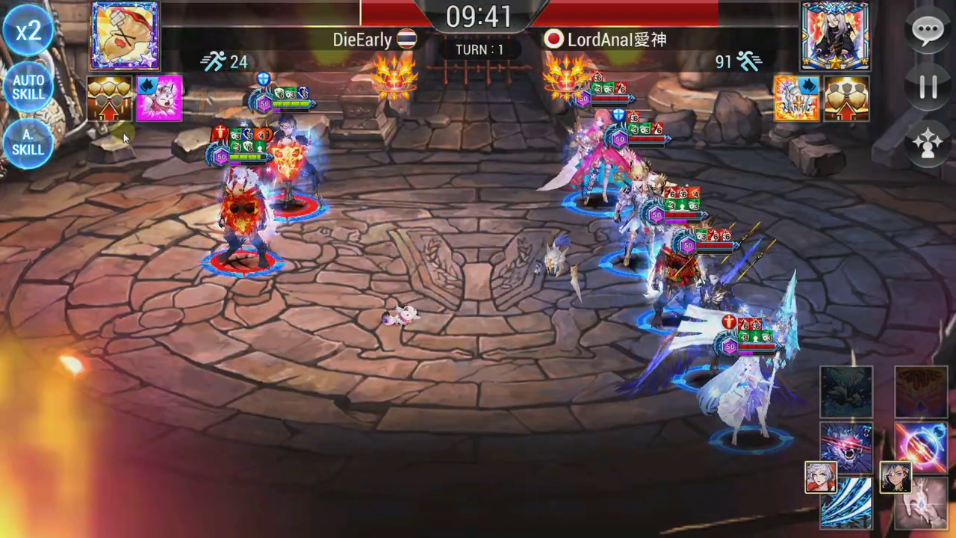
pyautogui.press('Escape')
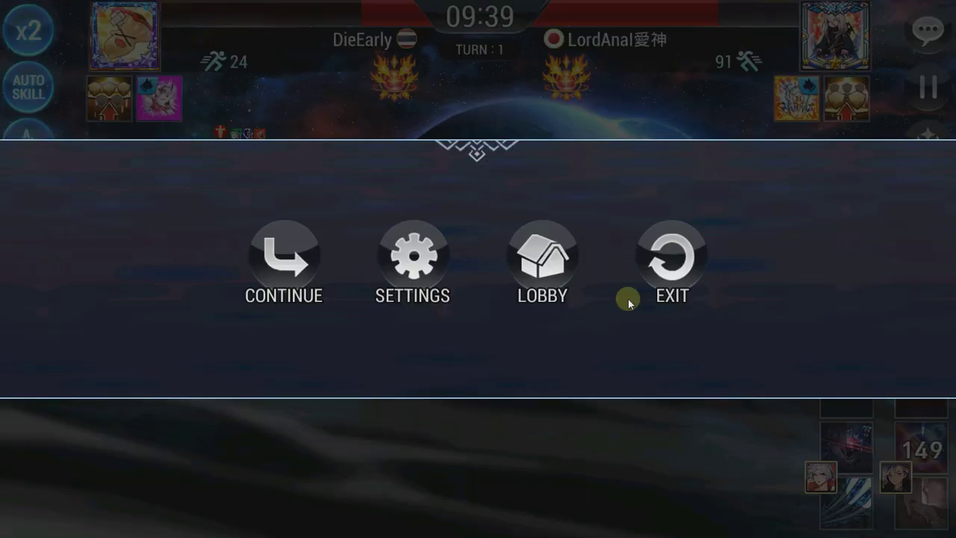